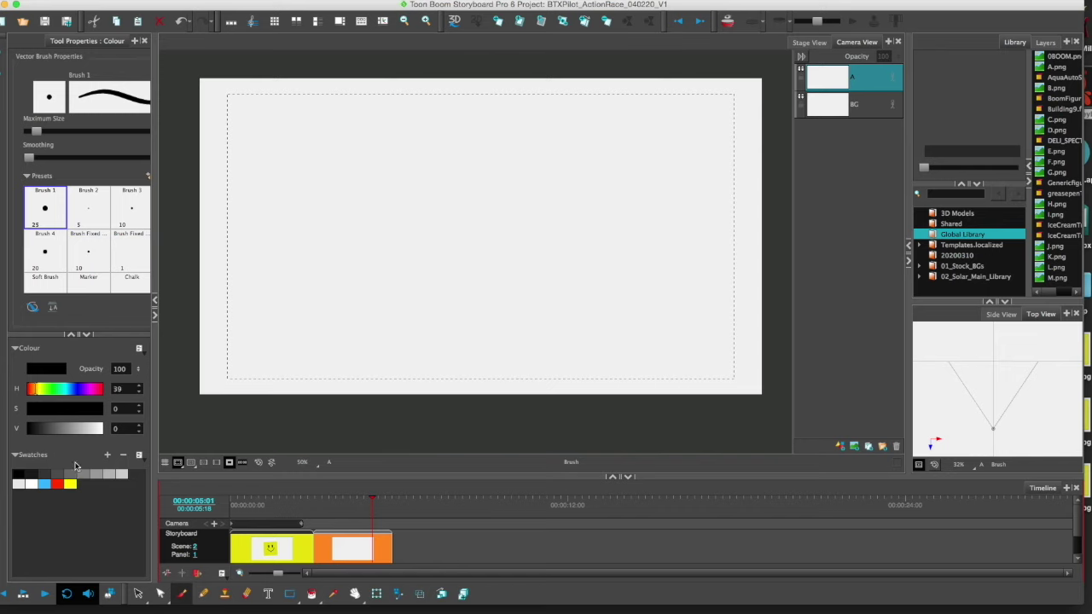
Step: Draw a horizon line and perspective lines radiating from a central vanishing point on layer A with an orange brush
mouse_move(92, 411)
left_mouse_down()
mouse_move(104, 410)
mouse_move(104, 430)
left_mouse_up()
left_click(35, 389)
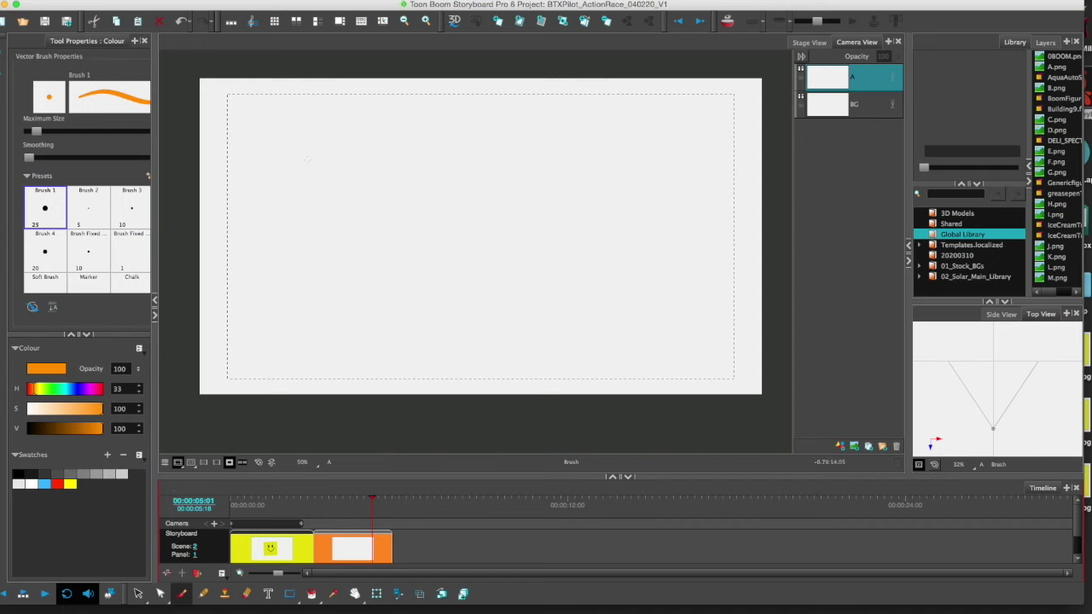
mouse_move(195, 93)
left_mouse_down()
mouse_move(748, 395)
mouse_move(763, 389)
left_mouse_up()
mouse_move(768, 83)
left_mouse_down()
mouse_move(263, 381)
mouse_move(190, 389)
left_mouse_up()
left_click_drag(175, 249, 782, 237)
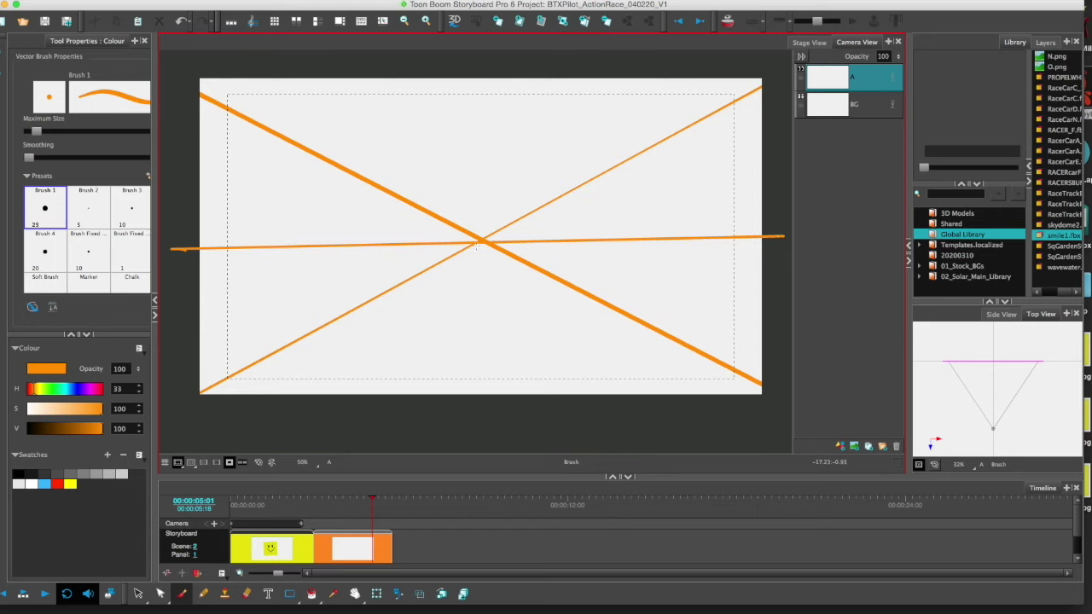
mouse_move(483, 241)
left_mouse_down()
mouse_move(160, 309)
mouse_move(297, 466)
mouse_move(490, 268)
mouse_move(528, 471)
mouse_move(650, 417)
left_mouse_up()
left_click_drag(483, 243, 779, 279)
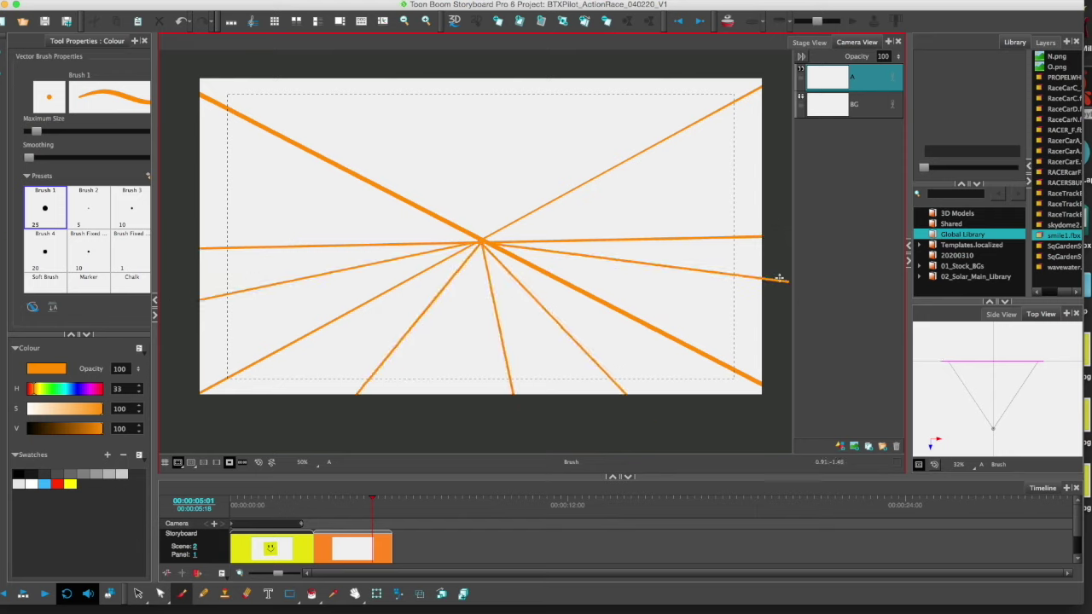
left_click_drag(595, 267, 787, 322)
left_click_drag(339, 243, 657, 224)
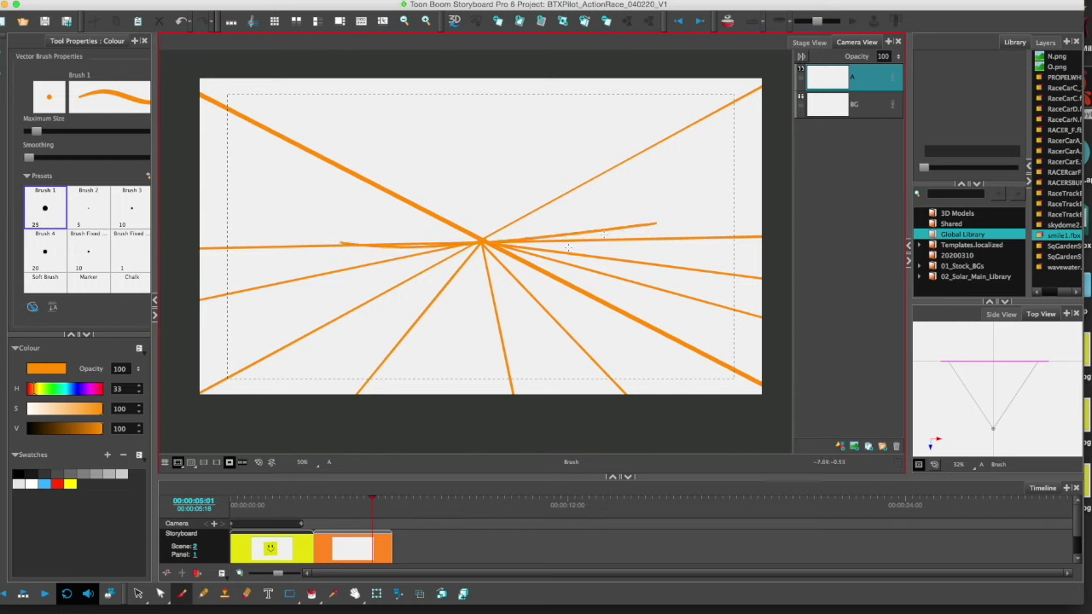
key("super+z")
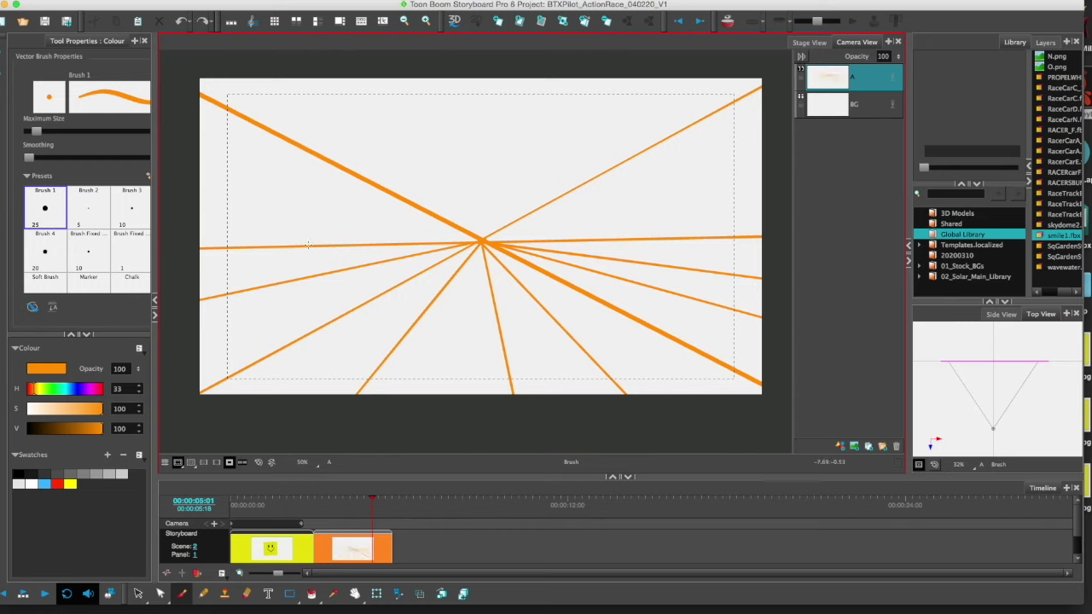
mouse_move(308, 245)
left_mouse_down()
mouse_move(794, 378)
mouse_move(841, 312)
mouse_move(850, 263)
left_mouse_up()
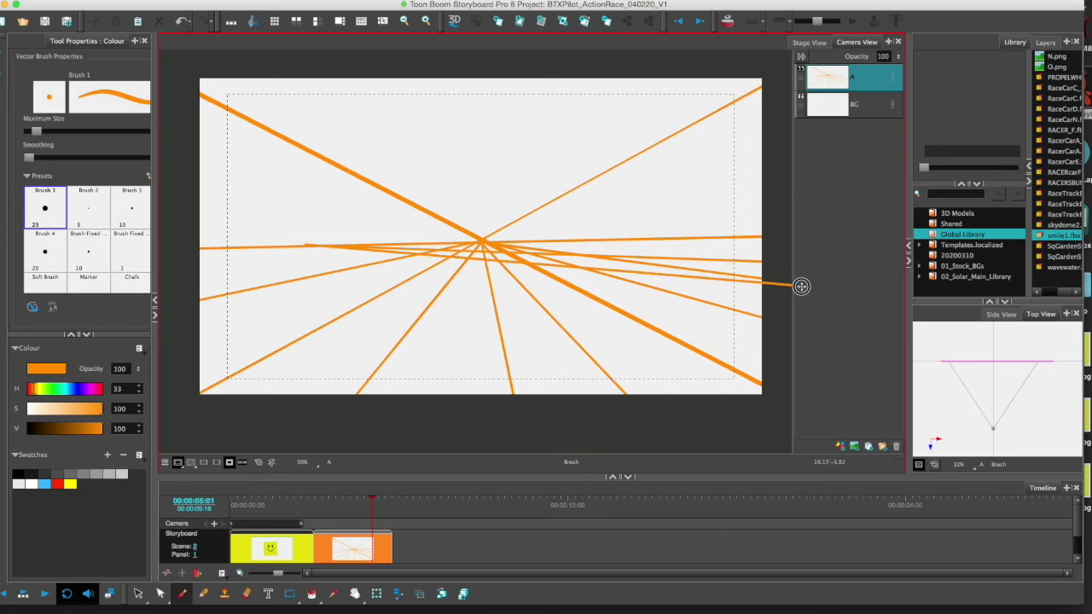
key("ctrl+z")
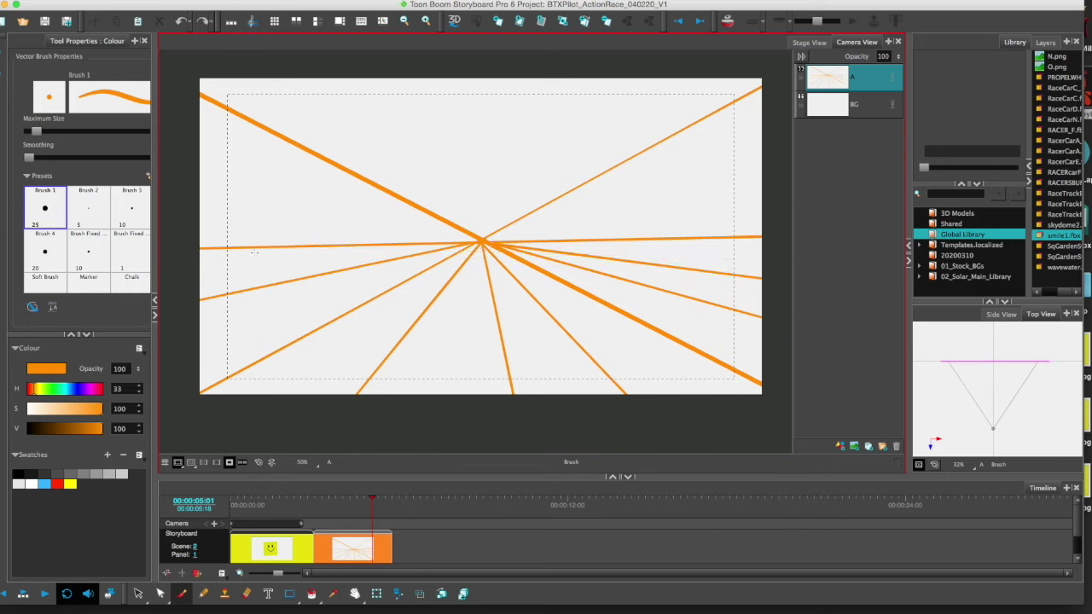
Step: Draw five roughly horizontal orange lines across the lower half of the frame to complete the hand-drawn perspective grid
left_click_drag(230, 246, 766, 243)
left_click_drag(201, 266, 825, 256)
mouse_move(191, 294)
left_mouse_down()
mouse_move(504, 280)
mouse_move(785, 286)
left_mouse_up()
mouse_move(189, 332)
left_mouse_down()
mouse_move(753, 304)
mouse_move(792, 330)
left_mouse_up()
mouse_move(180, 375)
left_mouse_down()
mouse_move(824, 355)
mouse_move(820, 364)
left_mouse_up()
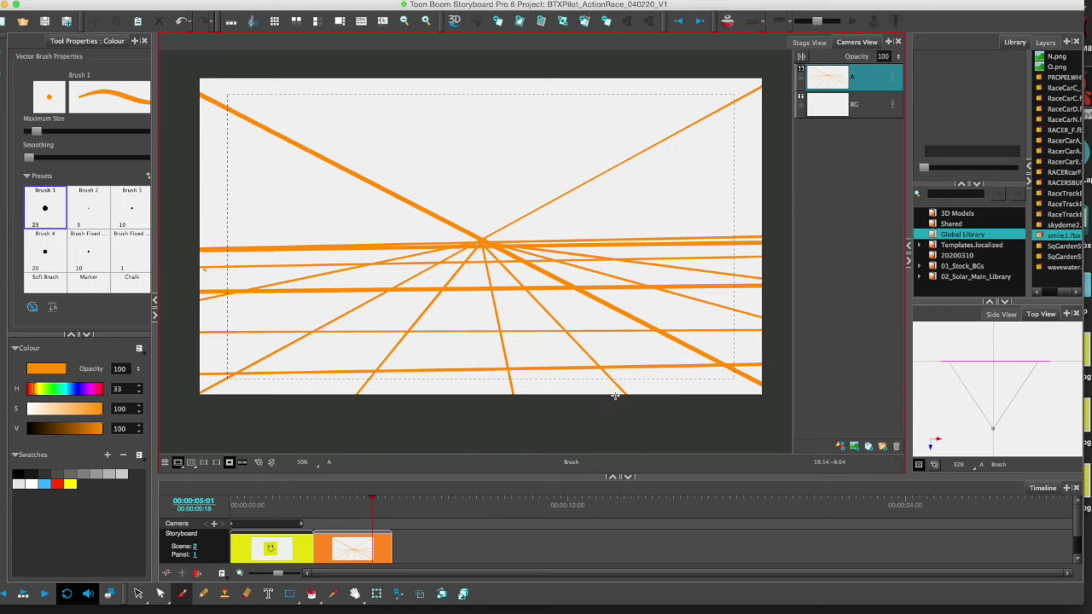
Step: Shift the camera sideways to about X 2.13, Y -0.09 and delete the perspective grid drawing from layer A
left_click(397, 594)
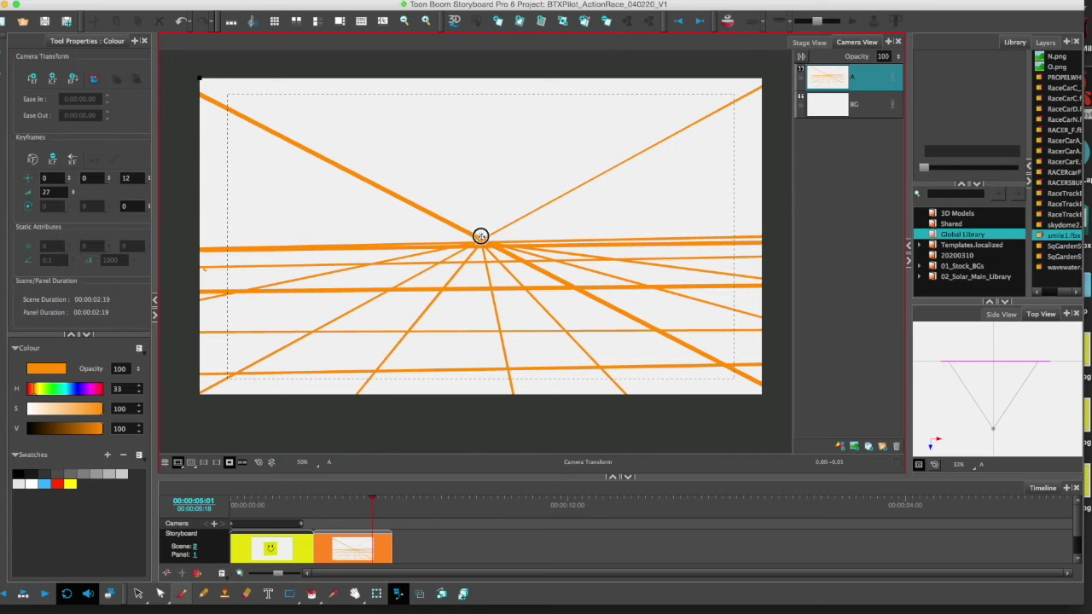
mouse_move(480, 236)
left_mouse_down()
mouse_move(378, 263)
mouse_move(532, 246)
mouse_move(476, 237)
left_mouse_up()
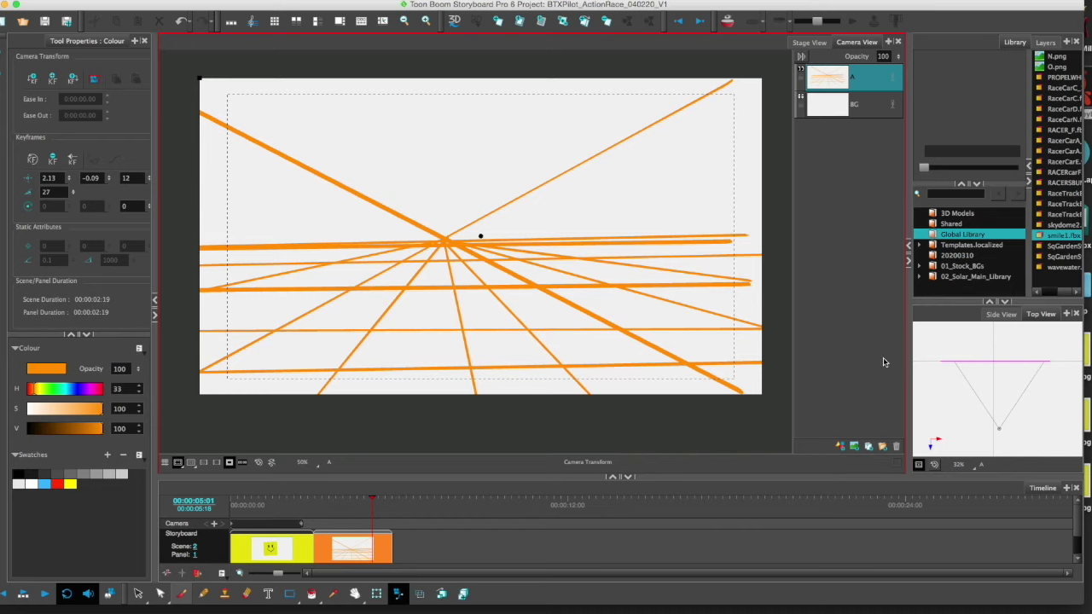
left_click(895, 446)
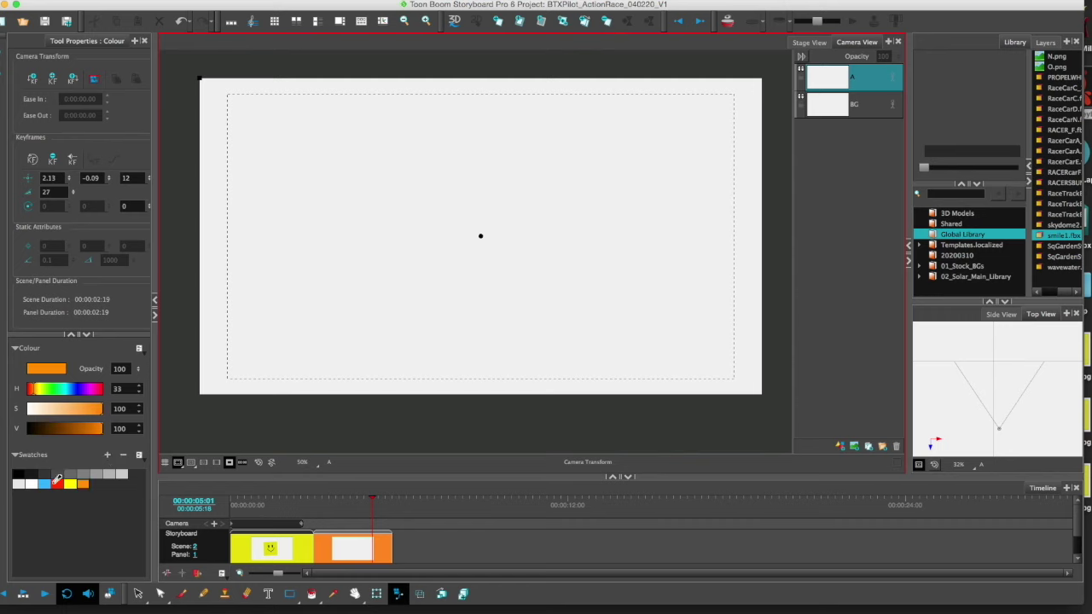
Step: Draw a large square with a dark grey outline, almost the full height of the frame, on layer A
left_click(44, 484)
left_click(182, 595)
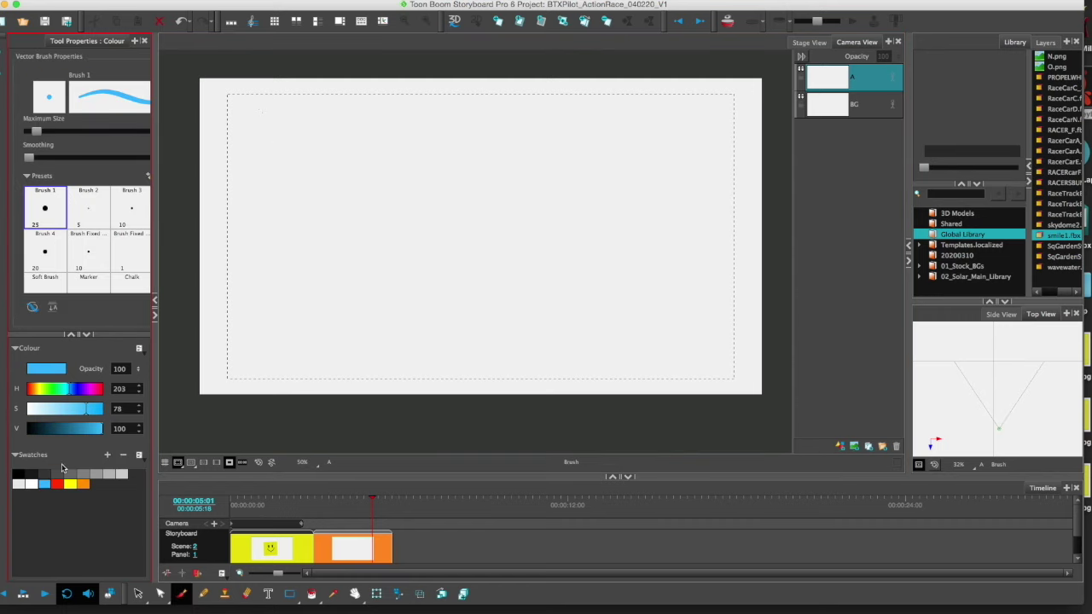
left_click(48, 474)
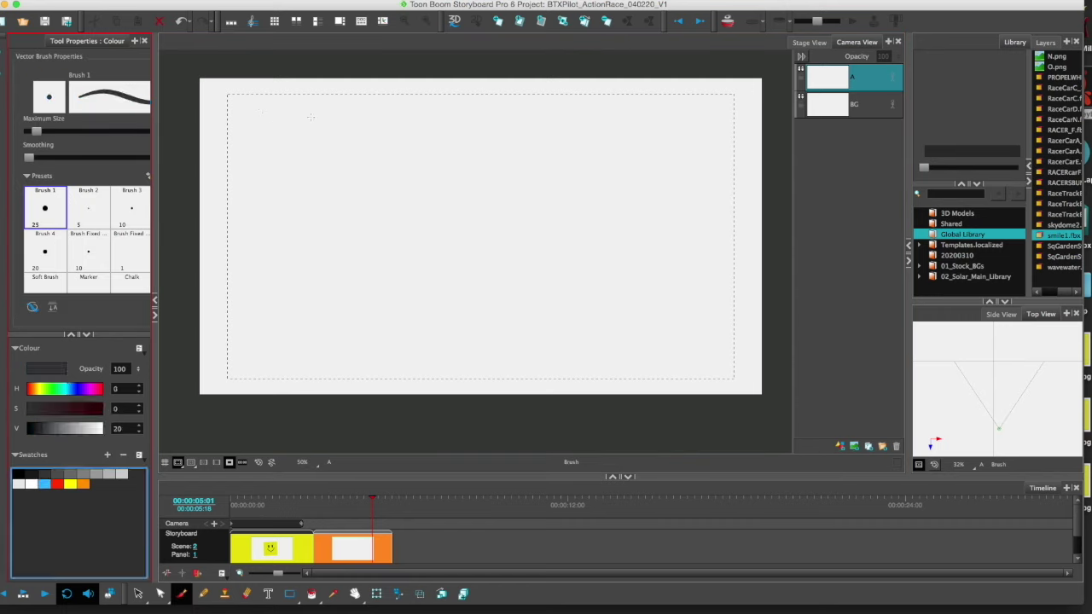
left_click_drag(366, 171, 364, 211)
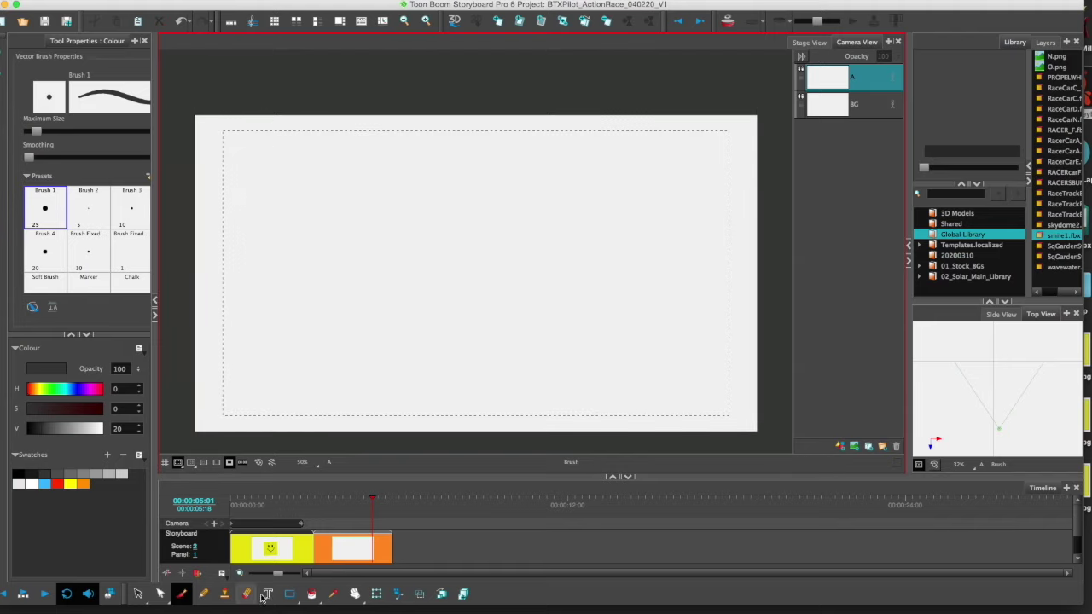
left_click(289, 594)
mouse_move(273, 121)
left_mouse_down()
mouse_move(415, 213)
mouse_move(634, 390)
mouse_move(560, 330)
mouse_move(570, 334)
left_mouse_up()
Step: Fill the square with the light grey swatch of value 80
left_click(181, 594)
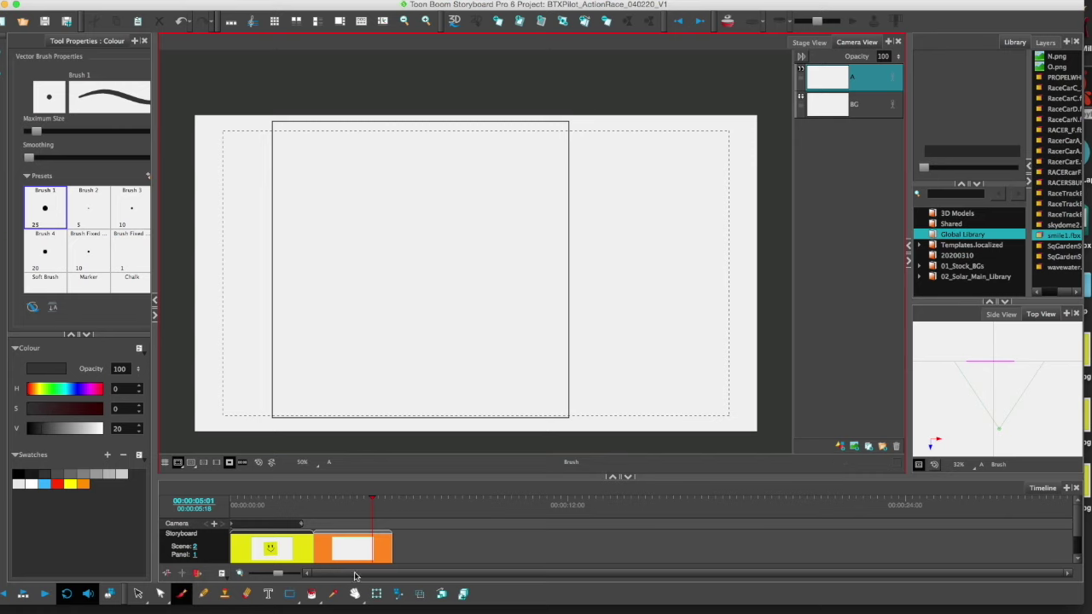
left_click(224, 594)
left_click(121, 474)
left_click(333, 324)
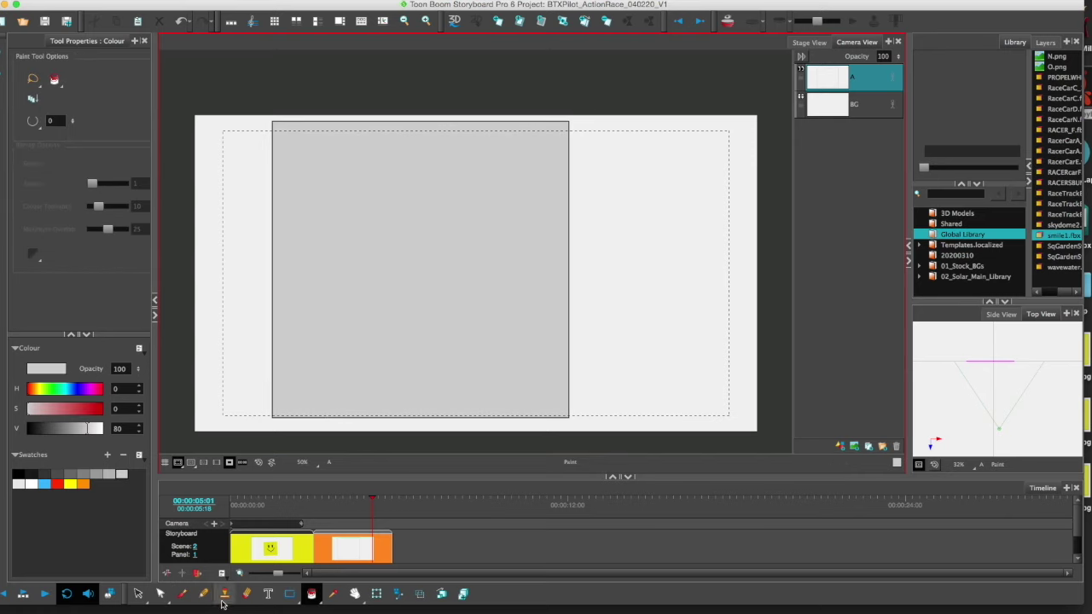
Step: Draw vertical lines with a thinner black brush and stacked horizontal rectangles across the grey square to form a grid
left_click(182, 594)
left_click(23, 469)
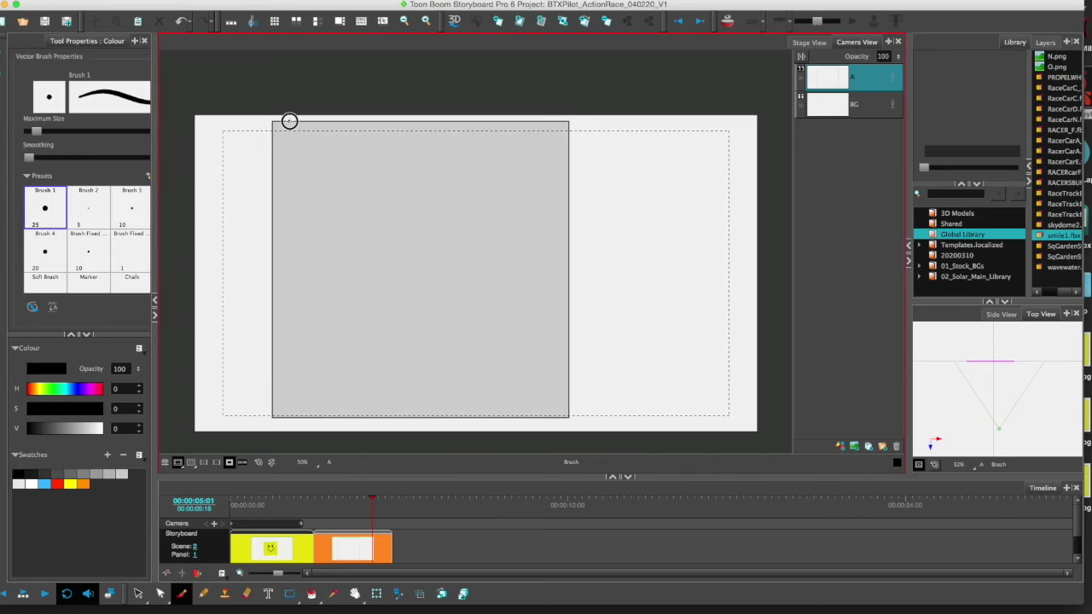
left_click_drag(288, 119, 300, 388)
key("super+z")
left_click_drag(36, 130, 31, 130)
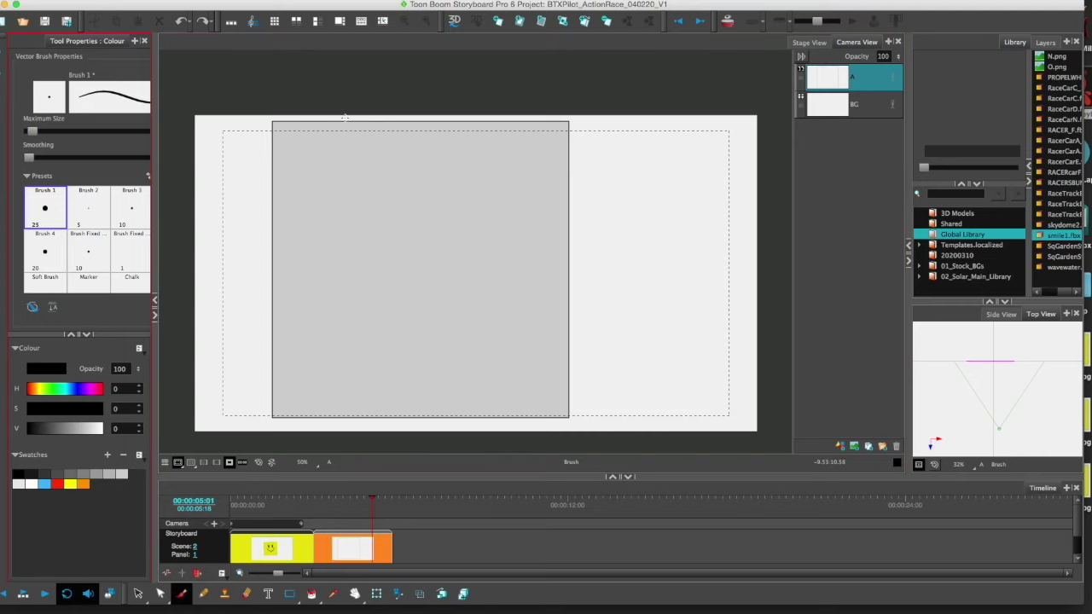
mouse_move(291, 121)
left_mouse_down()
mouse_move(289, 424)
mouse_move(307, 92)
mouse_move(338, 325)
mouse_move(327, 419)
left_mouse_up()
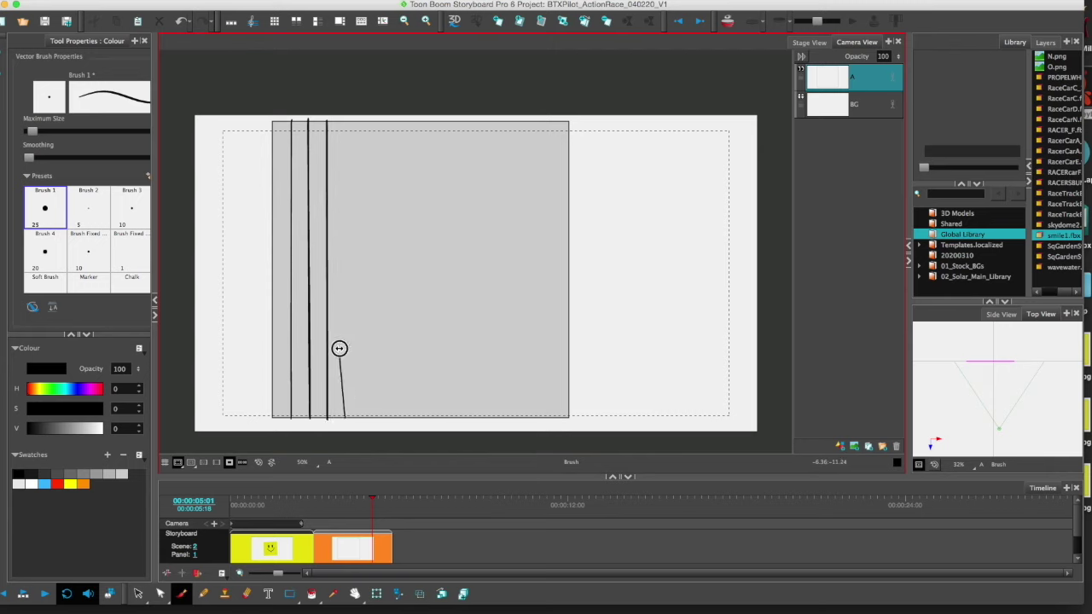
mouse_move(340, 348)
left_mouse_down()
mouse_move(347, 114)
mouse_move(367, 355)
mouse_move(361, 420)
mouse_move(380, 373)
mouse_move(389, 117)
mouse_move(413, 422)
mouse_move(405, 419)
mouse_move(427, 391)
mouse_move(437, 129)
mouse_move(469, 317)
mouse_move(466, 419)
mouse_move(493, 137)
mouse_move(519, 164)
mouse_move(513, 425)
mouse_move(545, 259)
mouse_move(537, 118)
mouse_move(301, 217)
mouse_move(272, 165)
mouse_move(562, 203)
mouse_move(329, 278)
mouse_move(272, 248)
mouse_move(568, 302)
left_mouse_up()
left_click(289, 594)
left_click_drag(271, 332, 268, 400)
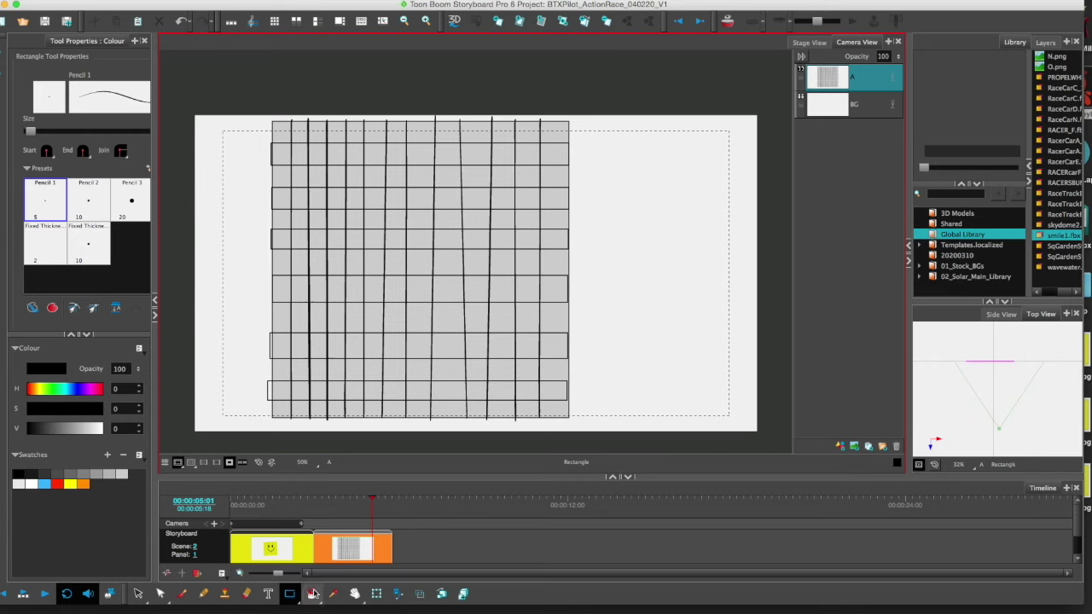
Step: Fill alternating grid cells along the diagonals with very light grey of value 90 to build a checkerboard pattern
left_click(311, 593)
left_click(100, 472)
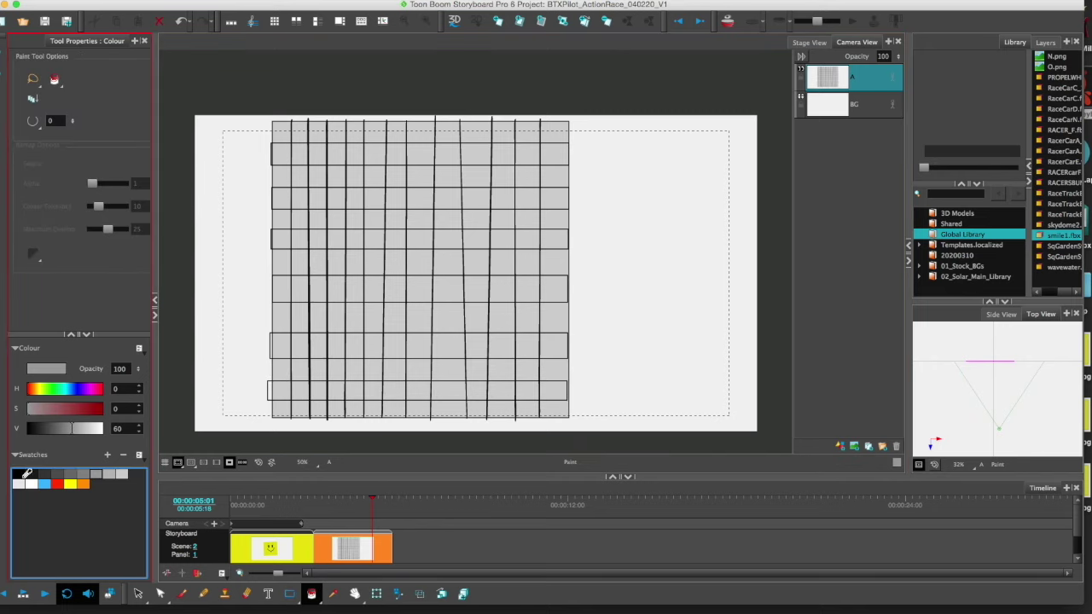
left_click(20, 483)
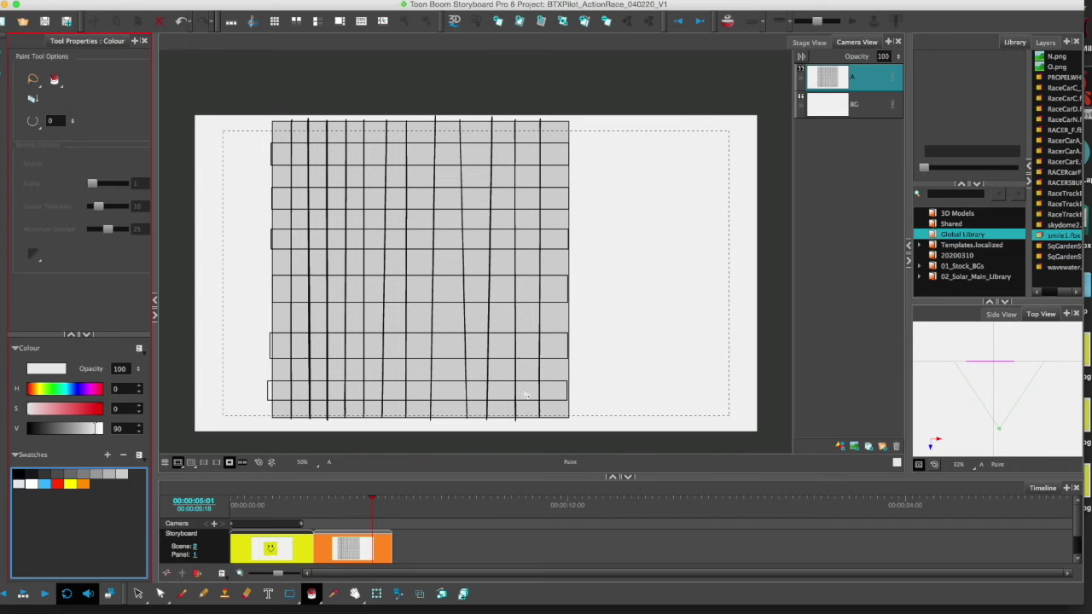
left_click(553, 391)
left_click(527, 369)
left_click(502, 345)
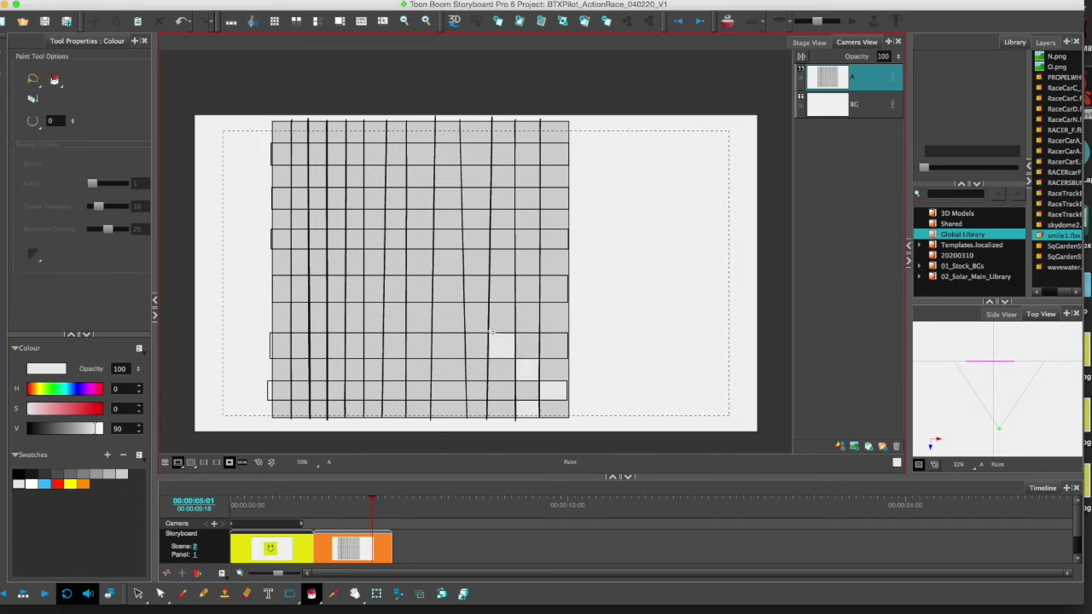
left_click(476, 318)
left_click(449, 290)
left_click(419, 263)
left_click(394, 239)
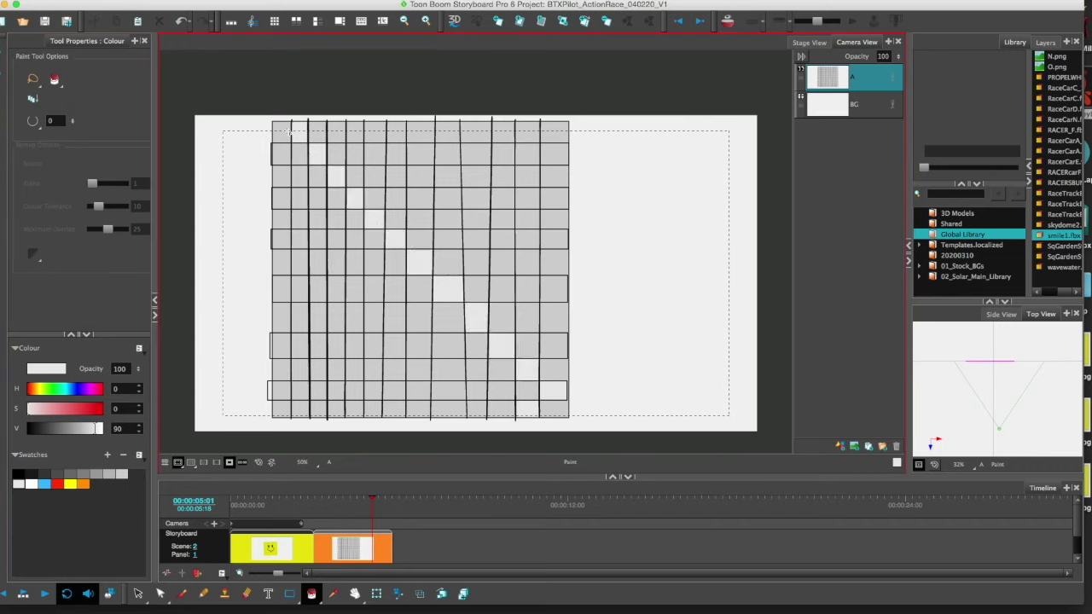
left_click_drag(314, 196, 515, 405)
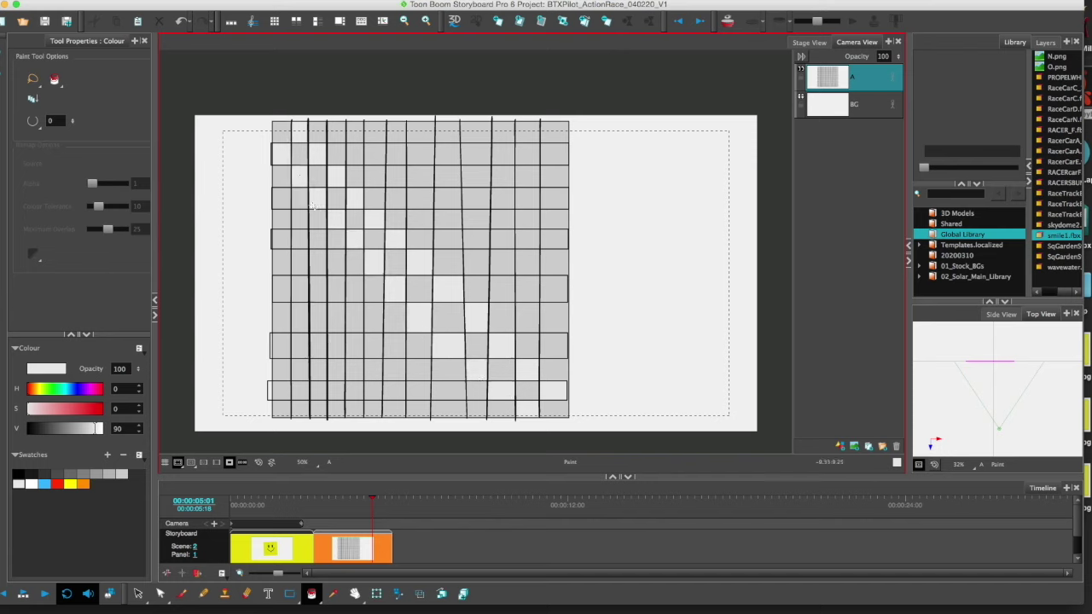
left_click(283, 238)
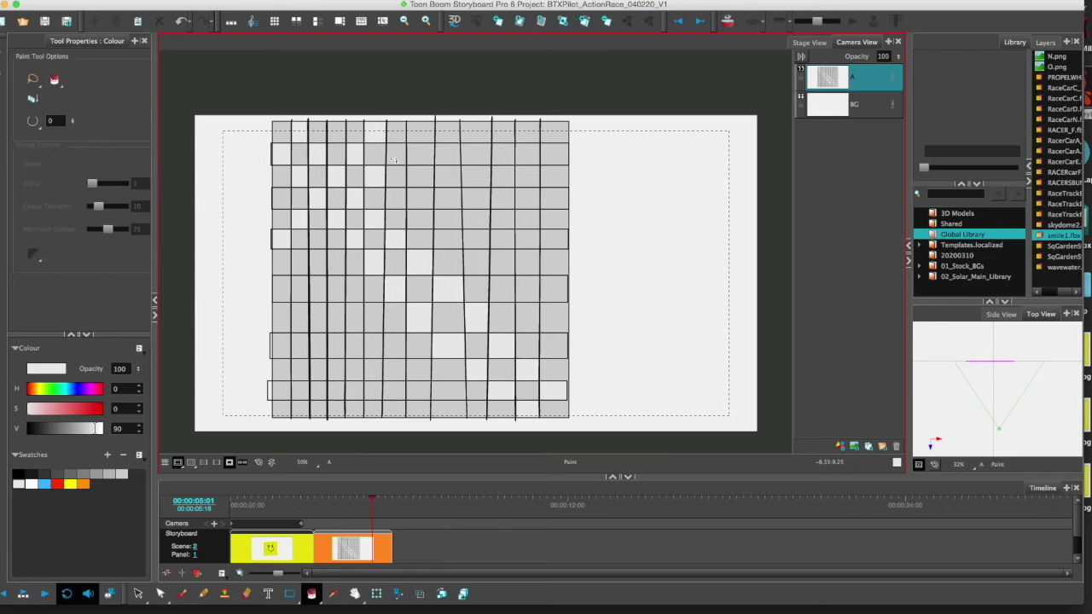
left_click_drag(293, 323, 337, 260)
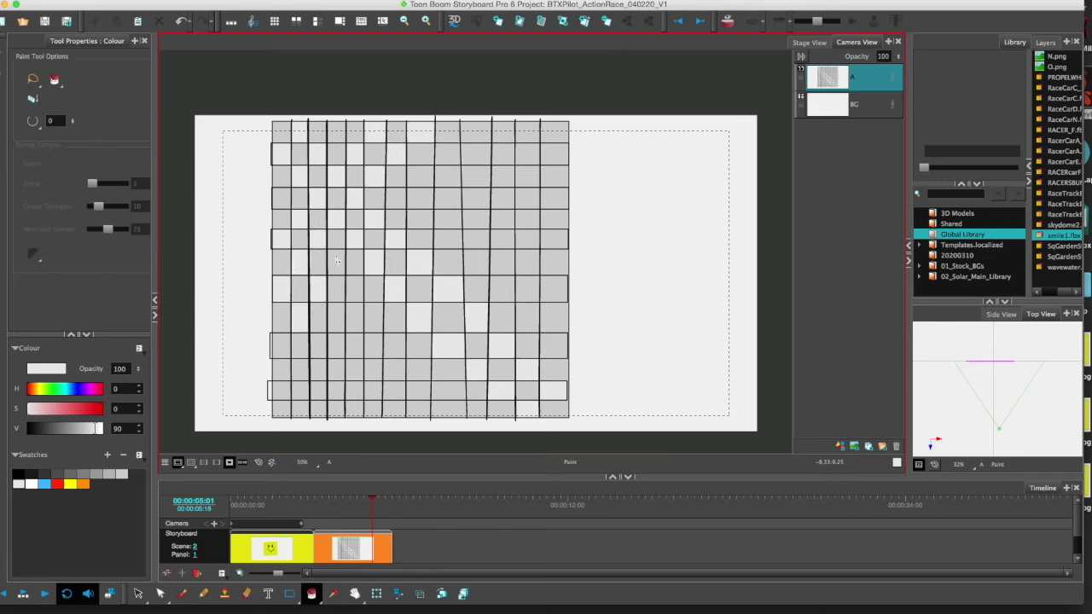
left_click_drag(397, 197, 475, 132)
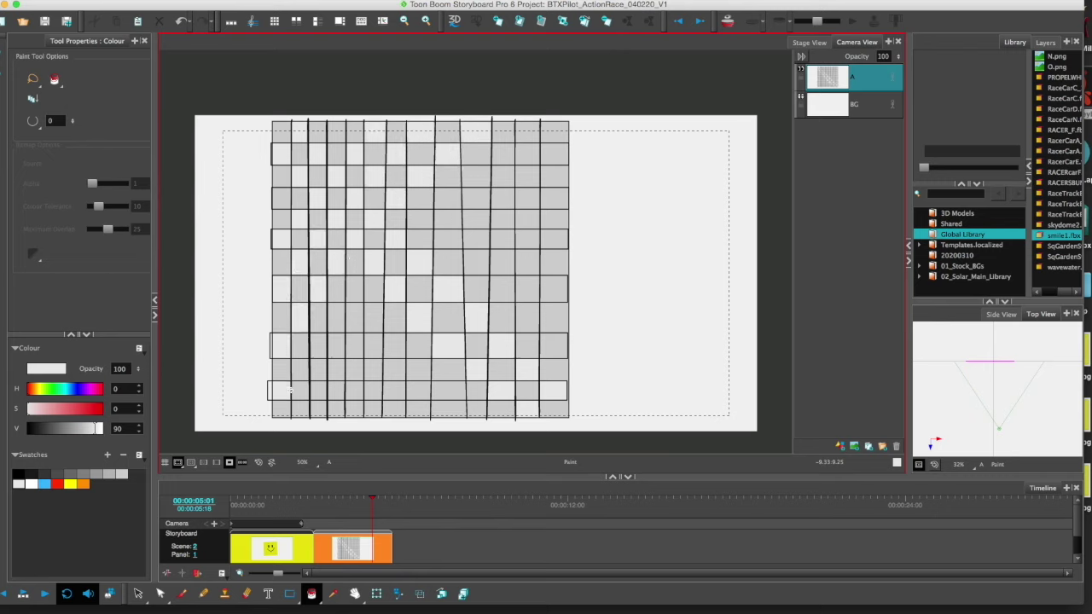
mouse_move(318, 345)
left_mouse_down()
mouse_move(356, 281)
mouse_move(422, 211)
mouse_move(556, 124)
left_mouse_up()
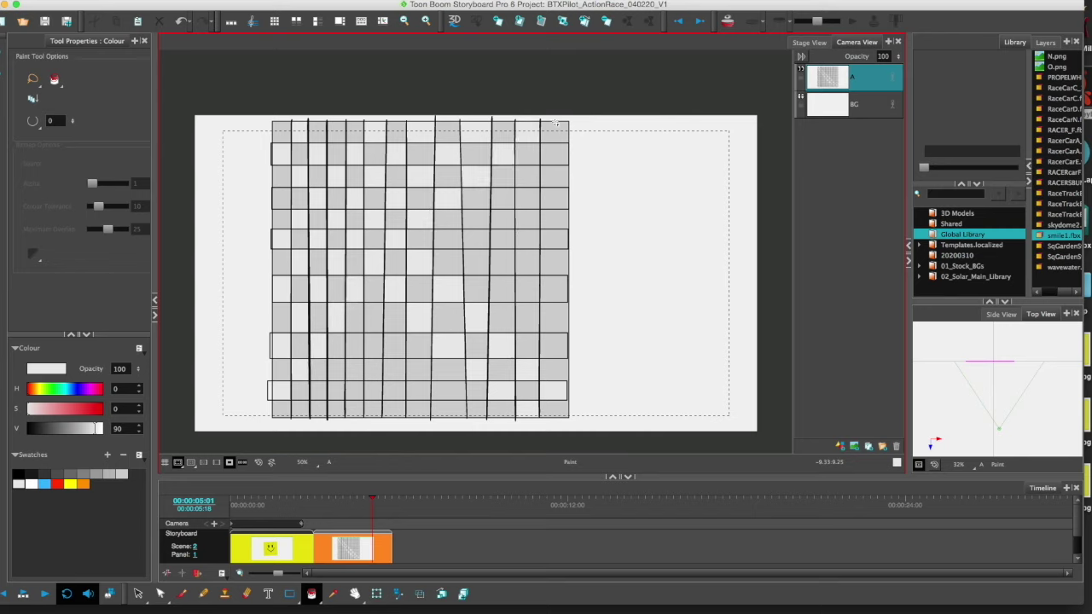
Step: Enable 3D for the scene and tilt the checkerboard layer back so it lies like a floor
left_click(376, 594)
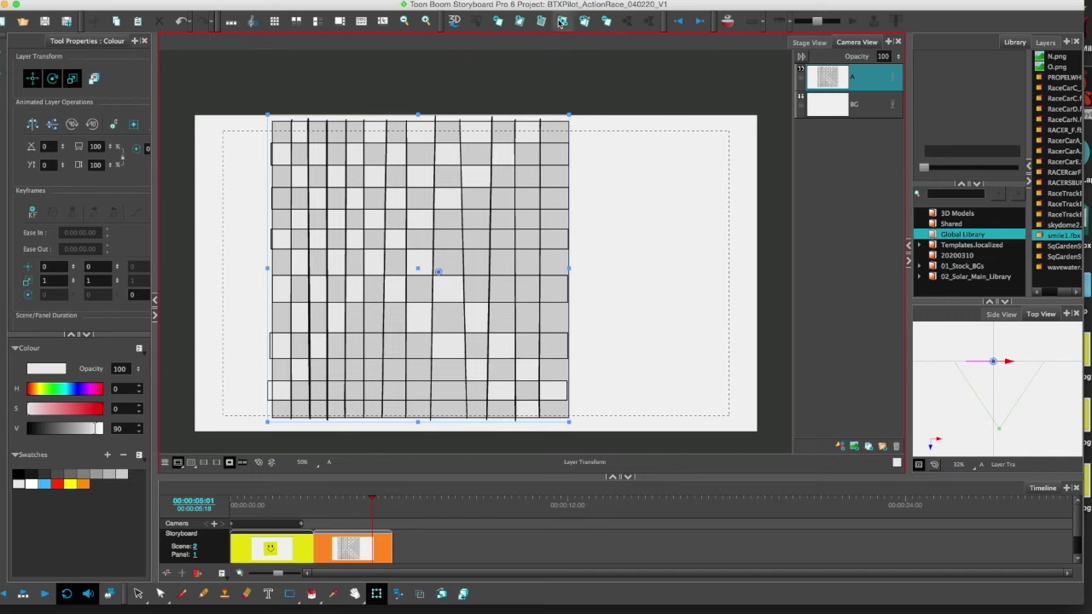
left_click(454, 24)
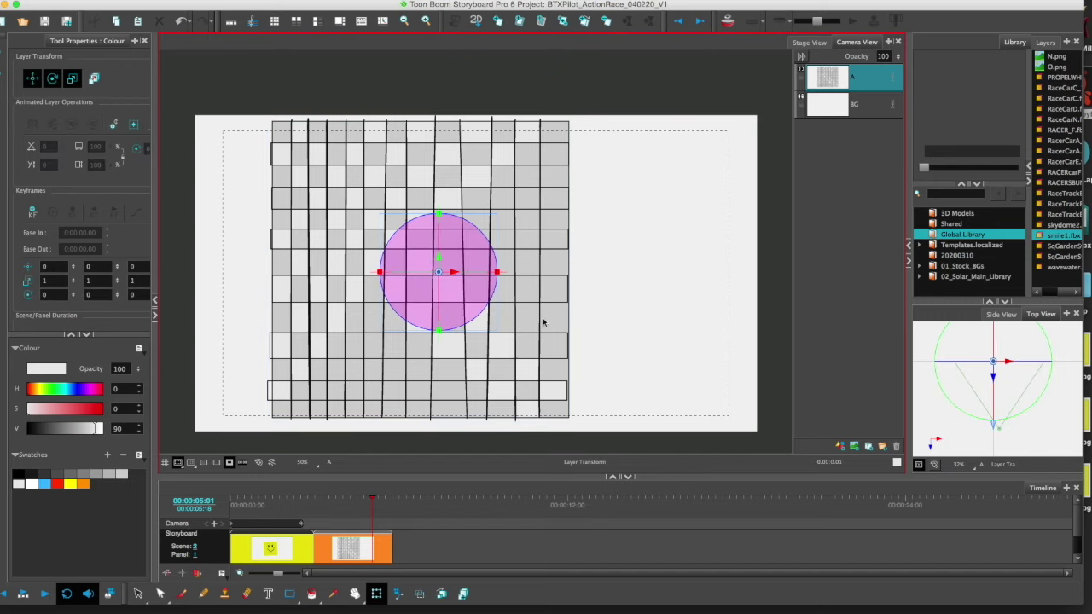
left_click_drag(438, 304, 431, 224)
Step: Enlarge the Top View beside the camera view and level the checkerboard layer until it lies edge-on to the camera
left_click_drag(911, 362, 744, 390)
left_click_drag(944, 302, 980, 85)
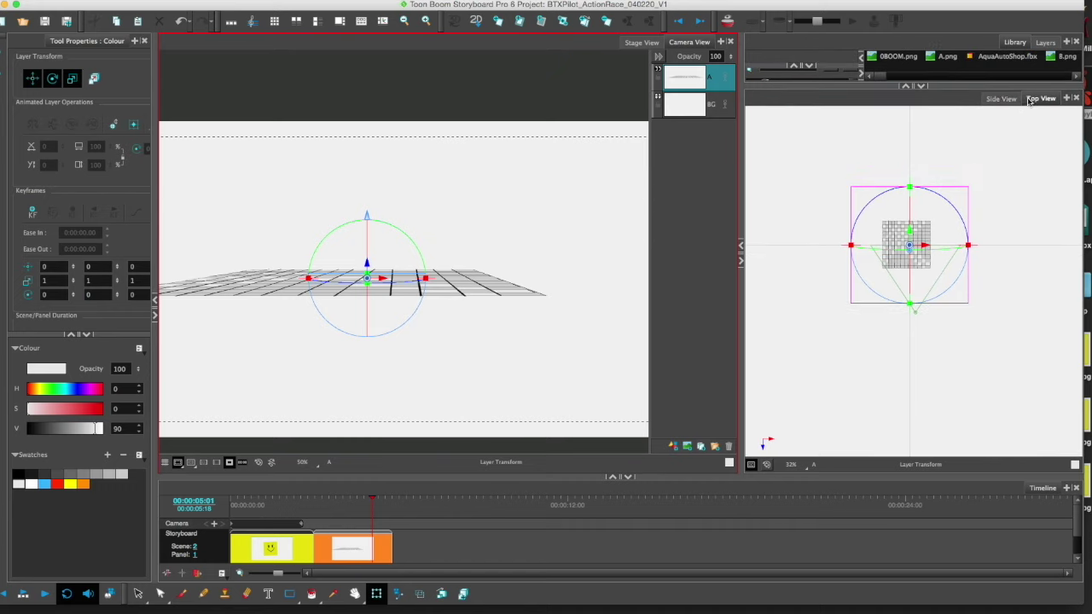
left_click(1001, 99)
left_click(1040, 99)
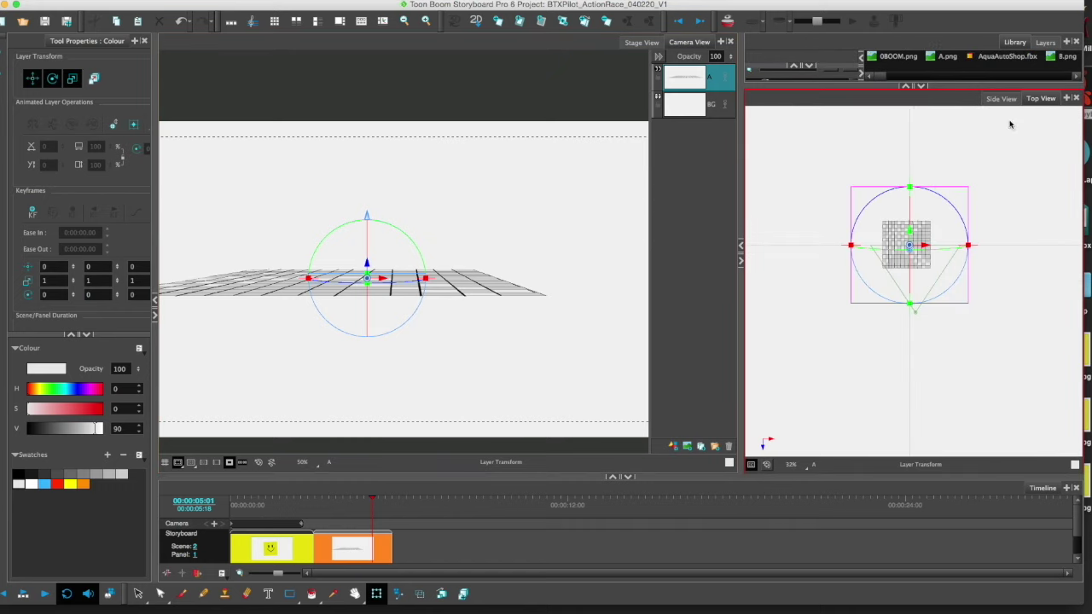
scroll(910, 249, "up", 10)
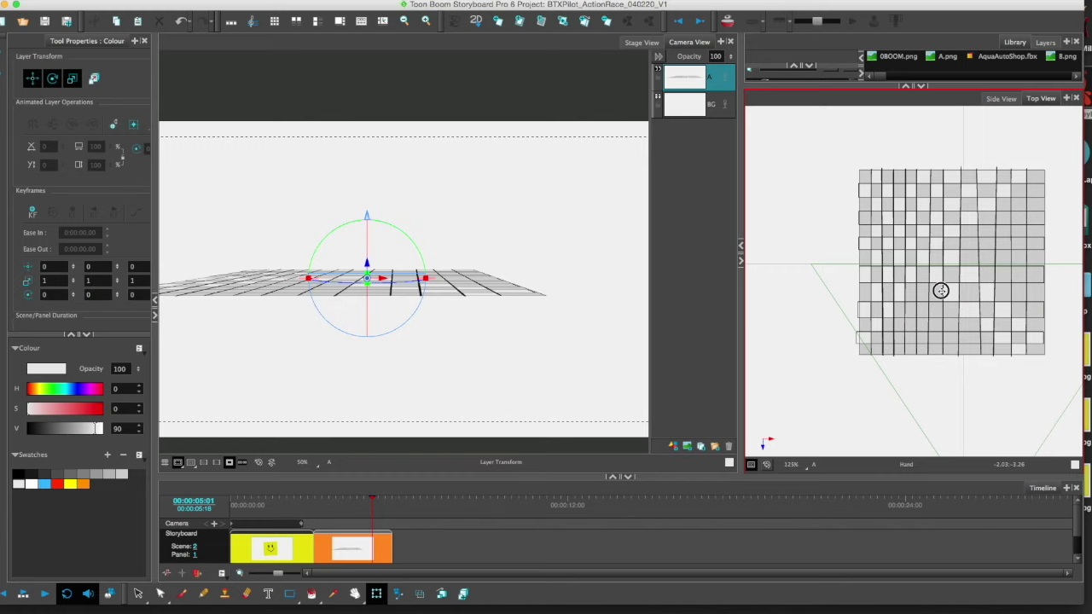
left_click_drag(921, 286, 920, 281)
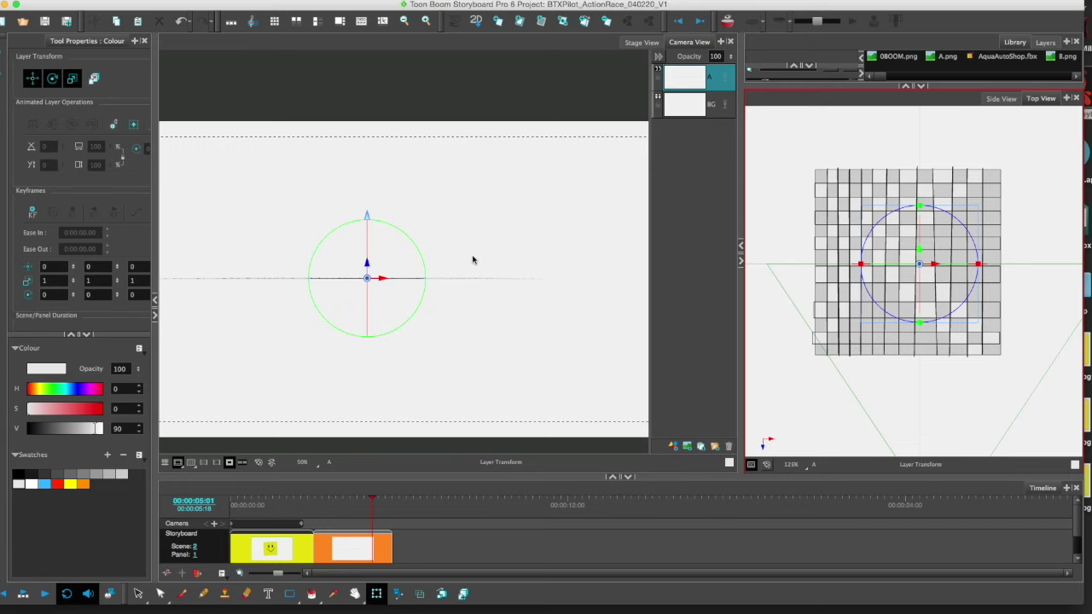
Step: Check in the Side View that the checkerboard layer lies flat in front of the camera, and return to the Top View
left_click(998, 99)
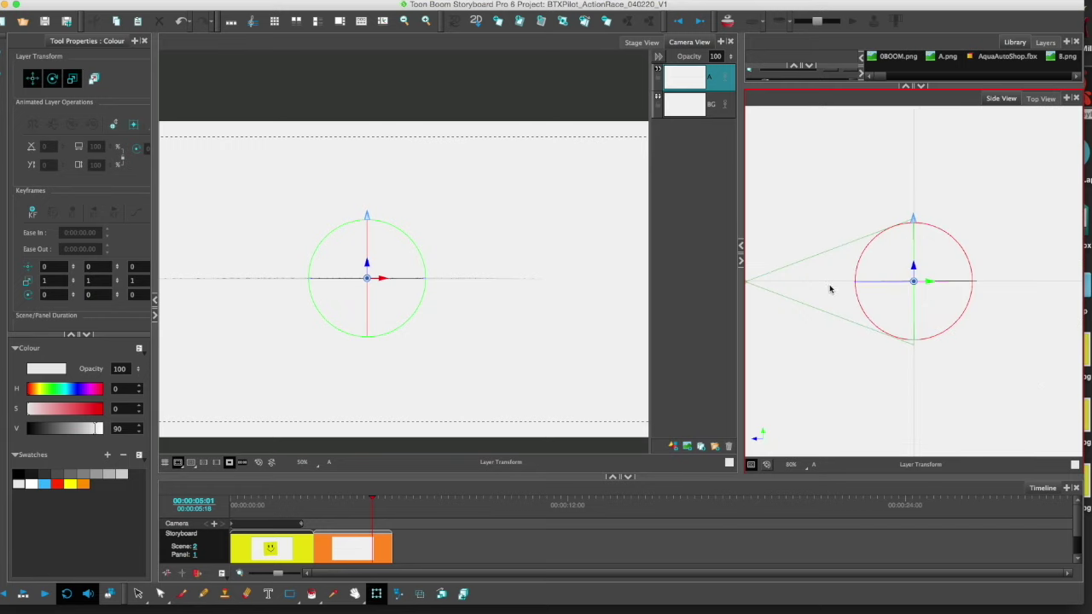
scroll(928, 300, "up", 3)
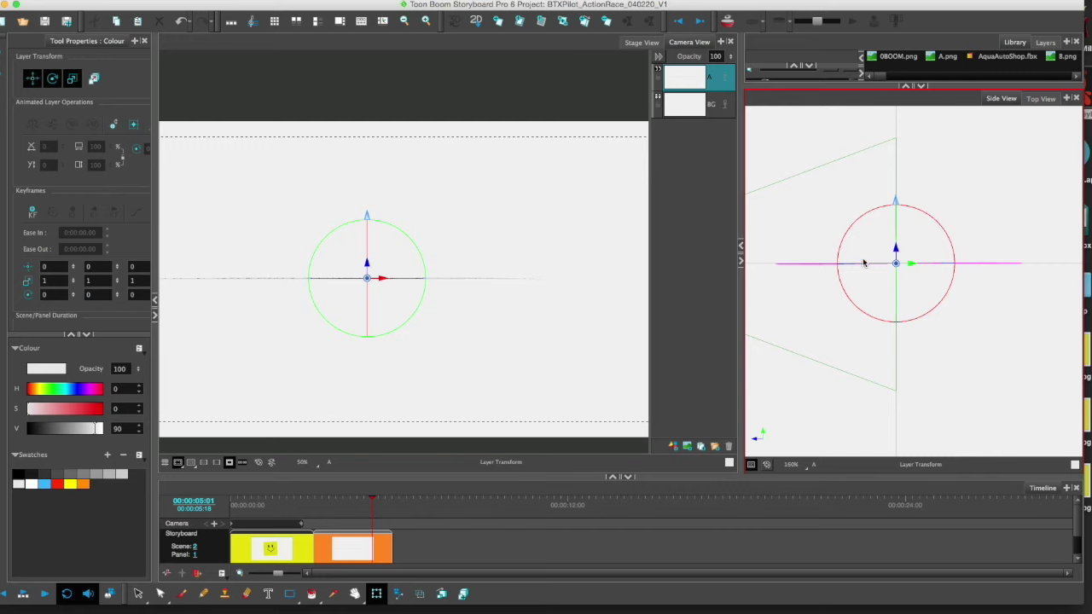
scroll(862, 261, "down", 3)
left_click_drag(858, 313, 918, 328)
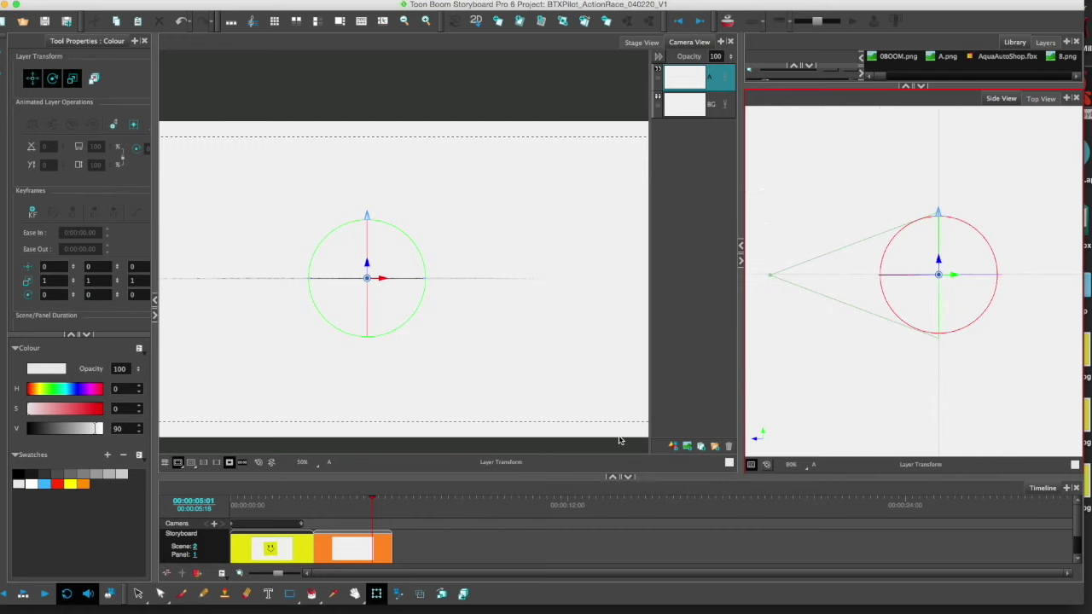
left_click(1039, 99)
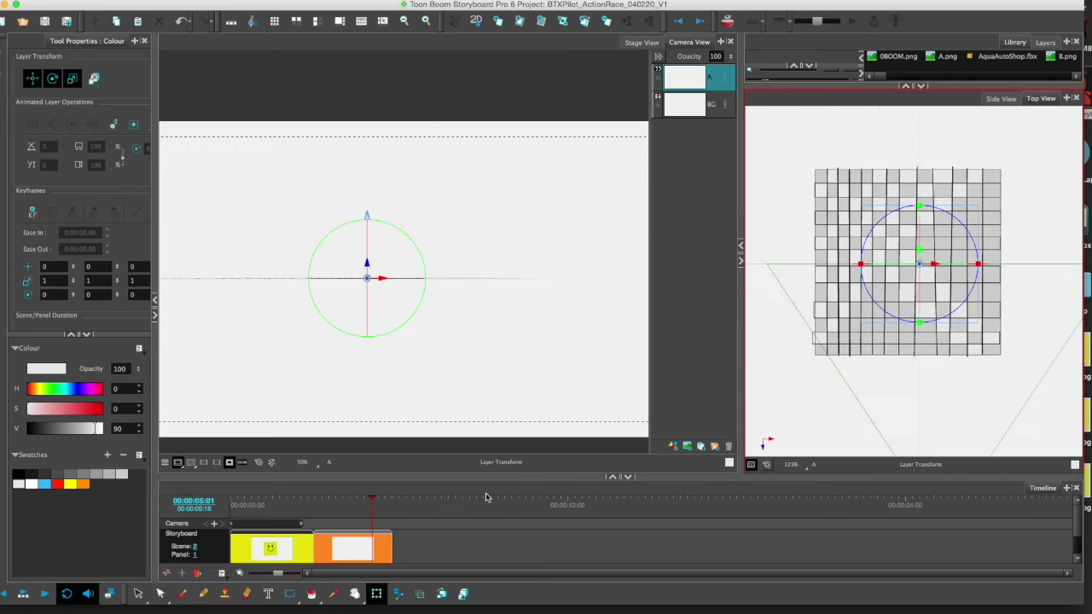
Step: Scale the checkerboard floor up to about 2.22 and place it below the camera at about X 4.42, Y -5.75
left_click_drag(885, 87, 885, 177)
left_click_drag(741, 306, 841, 307)
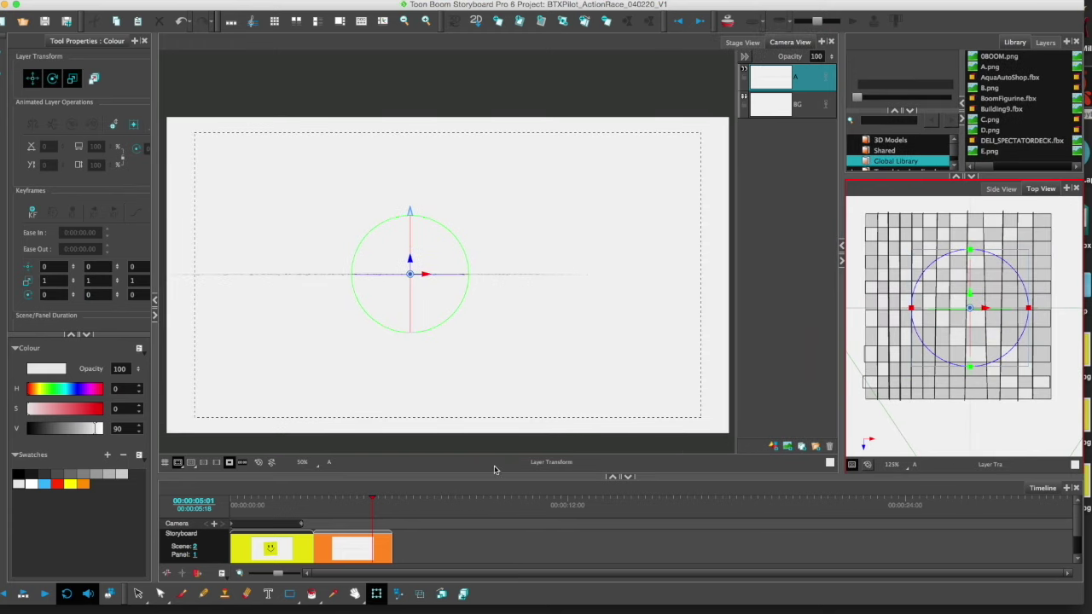
left_click(377, 595)
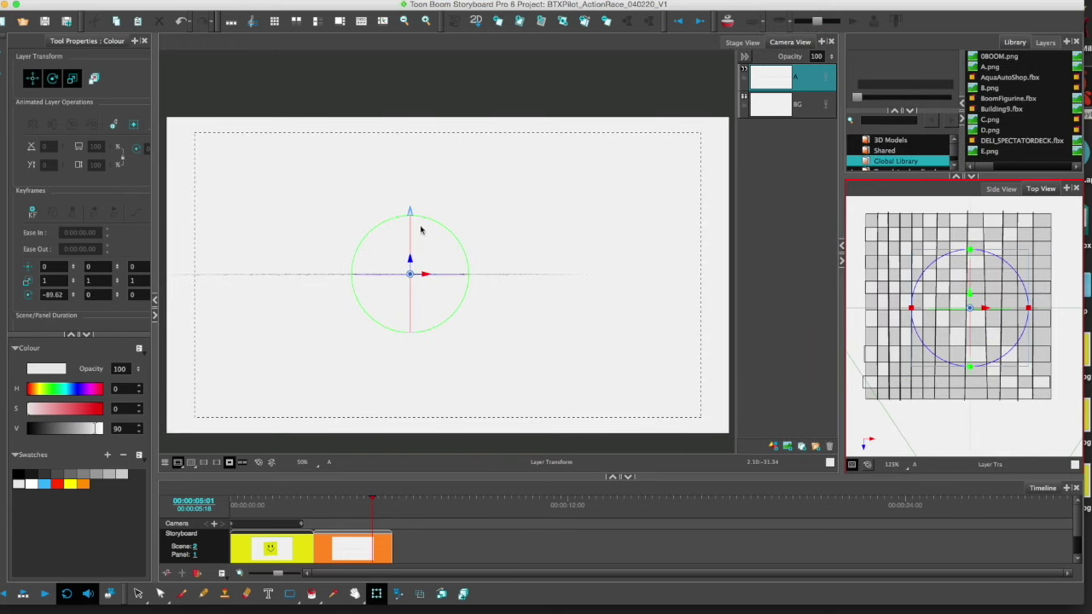
left_click(382, 596)
scroll(980, 353, "down", 4)
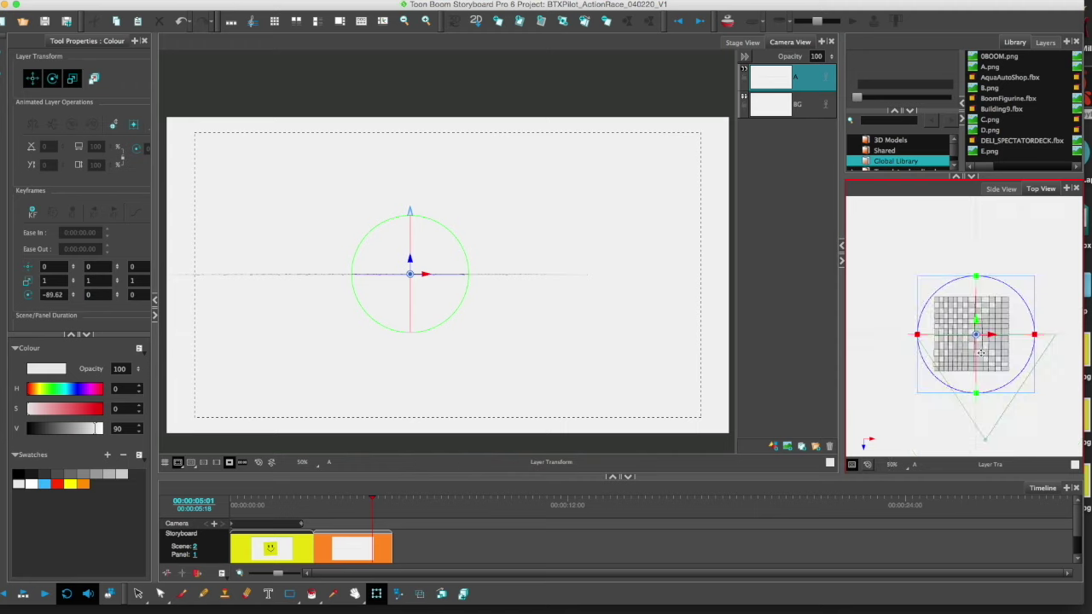
left_click_drag(1032, 392, 1088, 428)
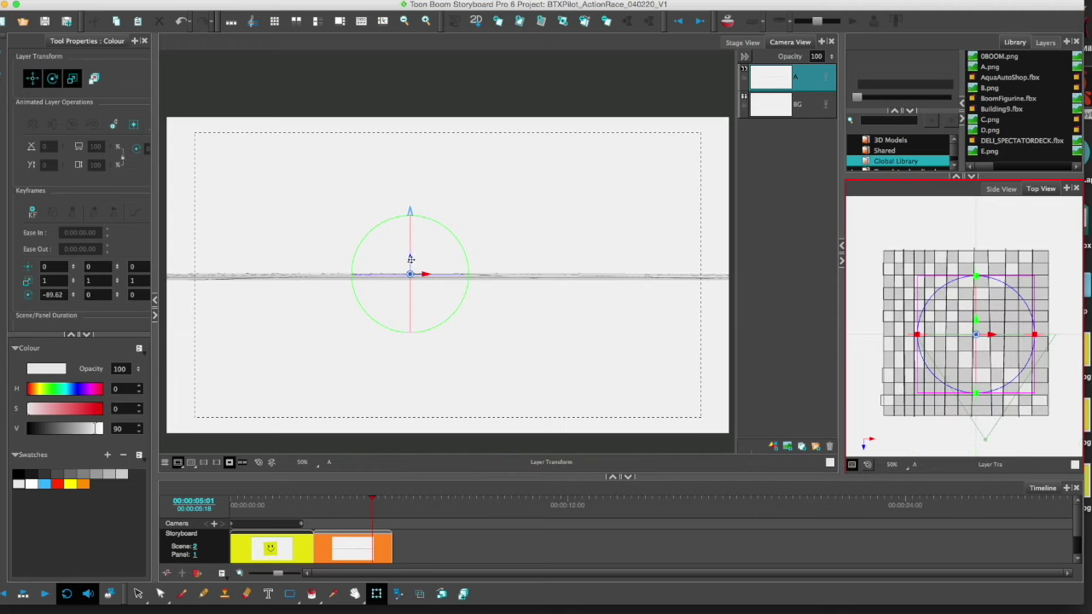
left_click_drag(410, 259, 502, 361)
Step: Move and rotate the camera over the checkerboard floor to test its perspective, finishing at about X 8, Y 0.89, Z 13.18
left_click(398, 594)
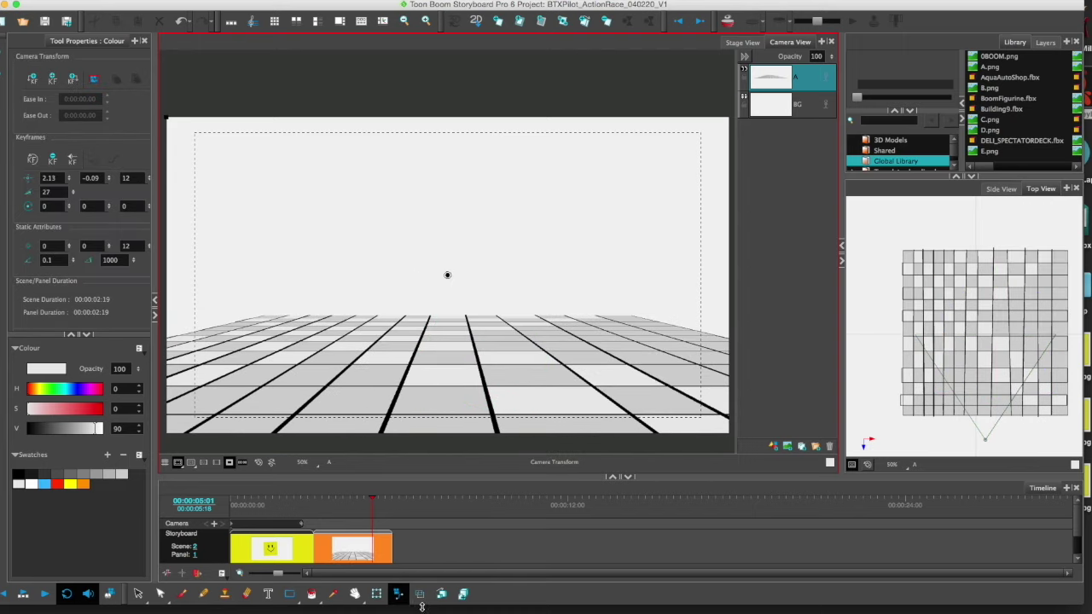
left_click_drag(444, 273, 543, 219)
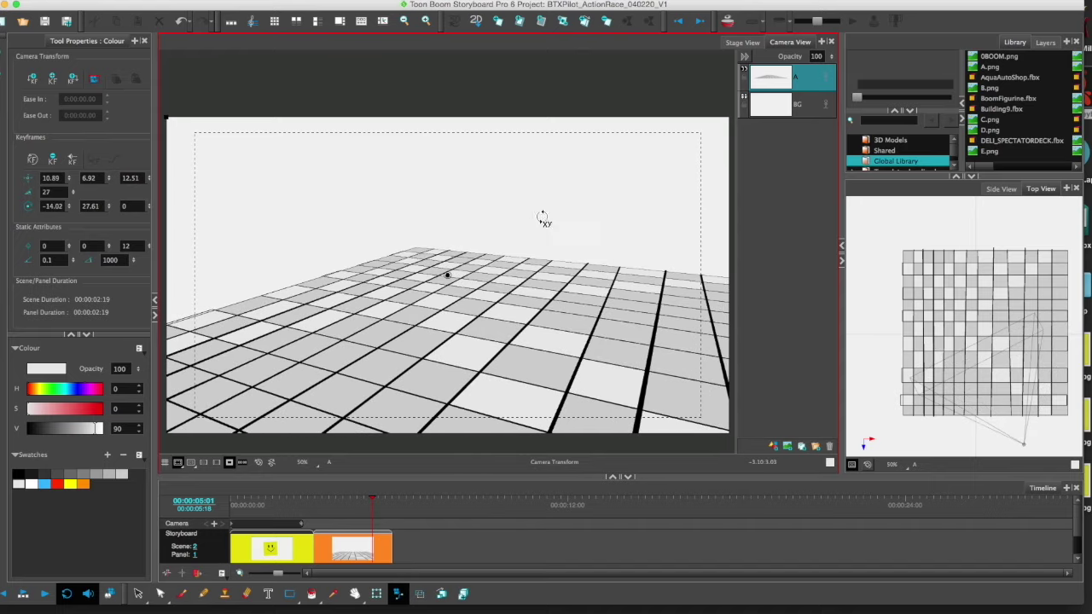
left_click_drag(537, 324, 636, 259)
Step: Duplicate checkerboard layer A and rotate the copy upright so it stands on the floor as a wall
left_click(794, 79)
left_click(802, 448)
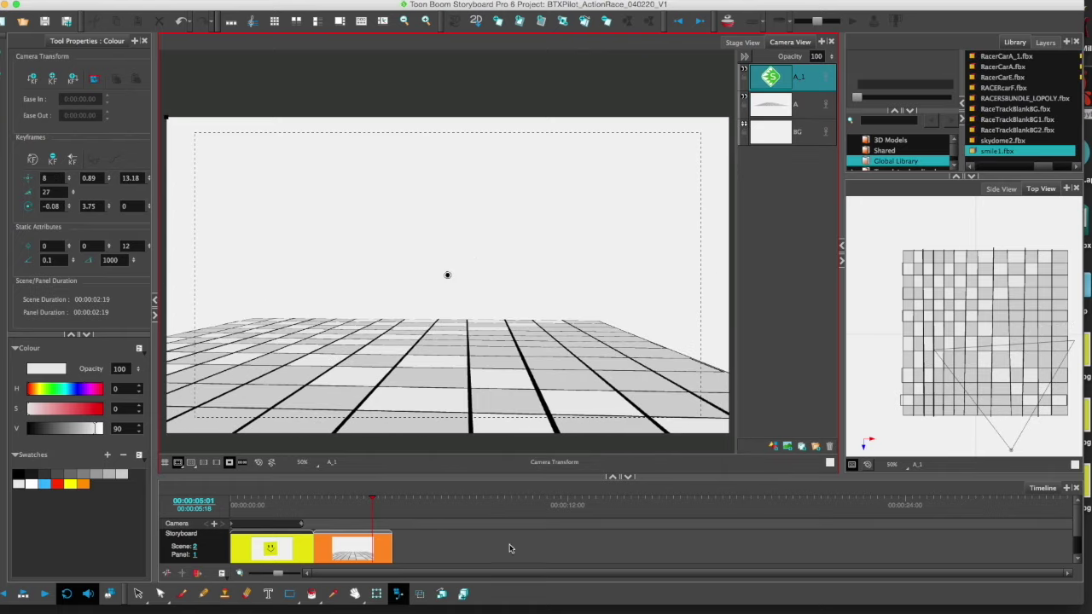
left_click(377, 593)
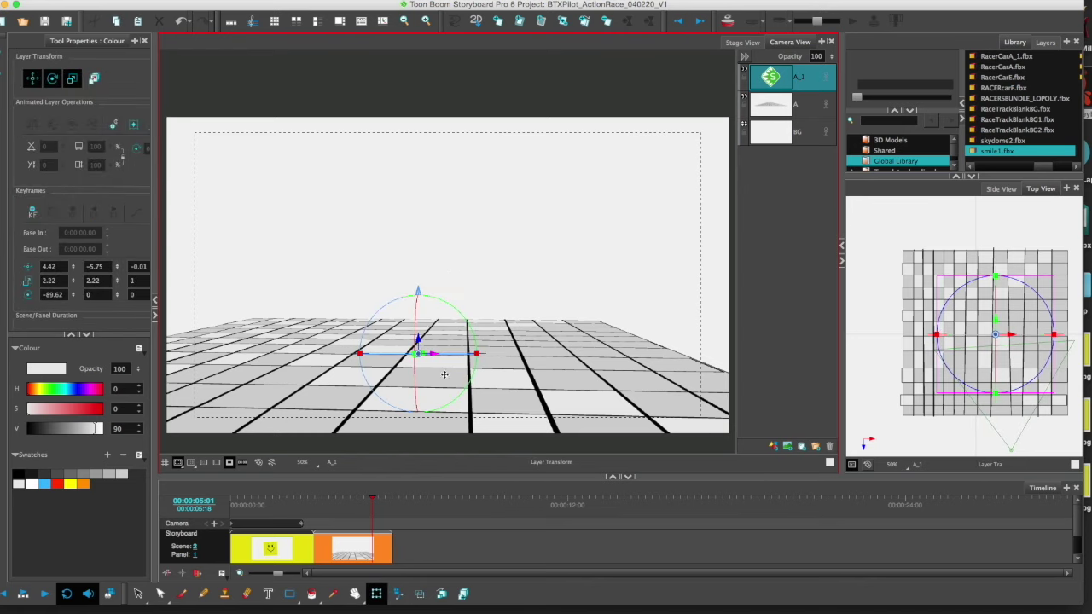
left_click_drag(415, 380, 422, 304)
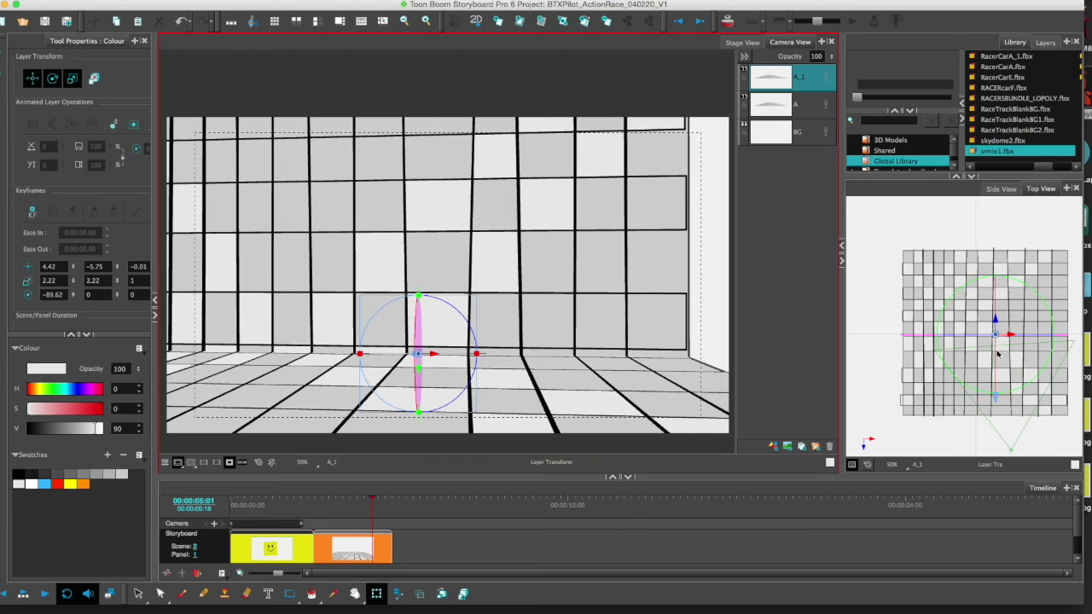
Step: Push the upright checkerboard wall back to the far edge of the floor
left_click(996, 355)
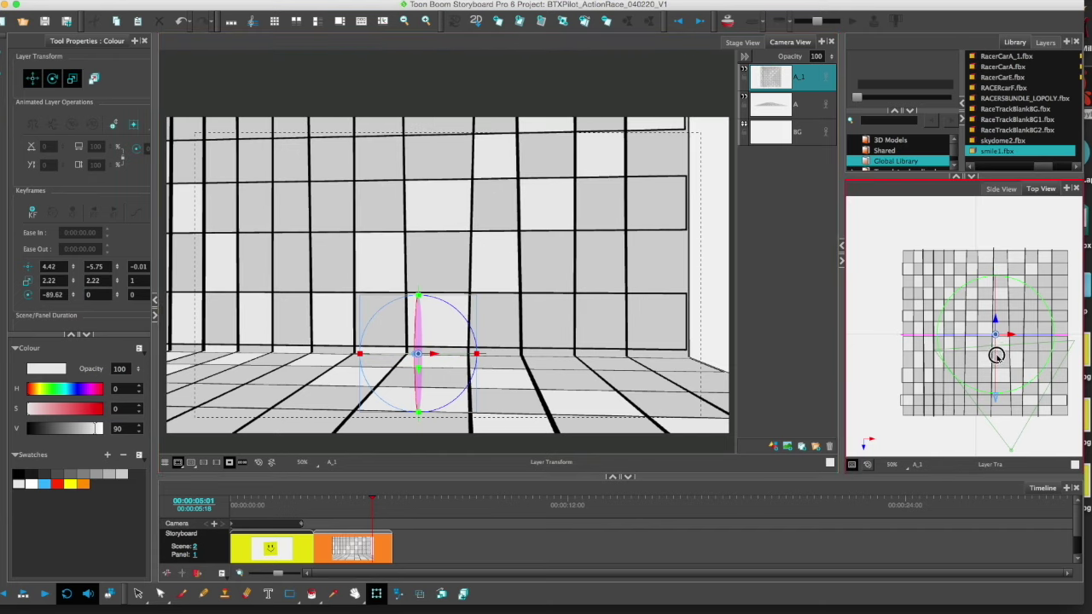
left_click_drag(996, 320, 994, 252)
mouse_move(438, 342)
left_mouse_down()
mouse_move(438, 268)
mouse_move(452, 341)
left_mouse_up()
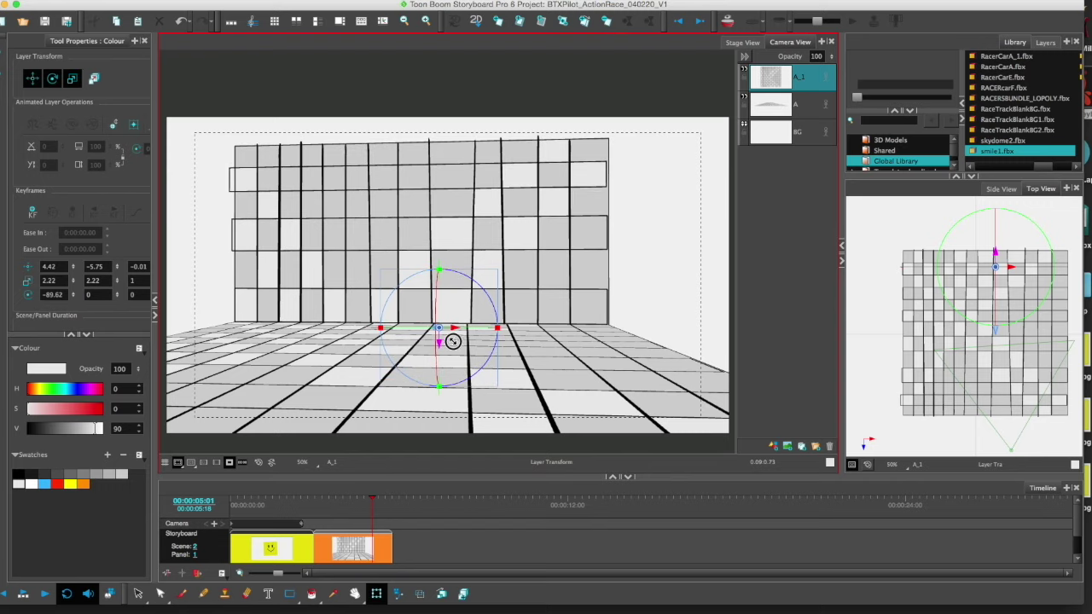
Step: Reframe the camera to about X -0.87, Y 0.48, Z 13.47 and add a camera keyframe at the second scene's start
left_click(397, 594)
left_click_drag(446, 276, 531, 245)
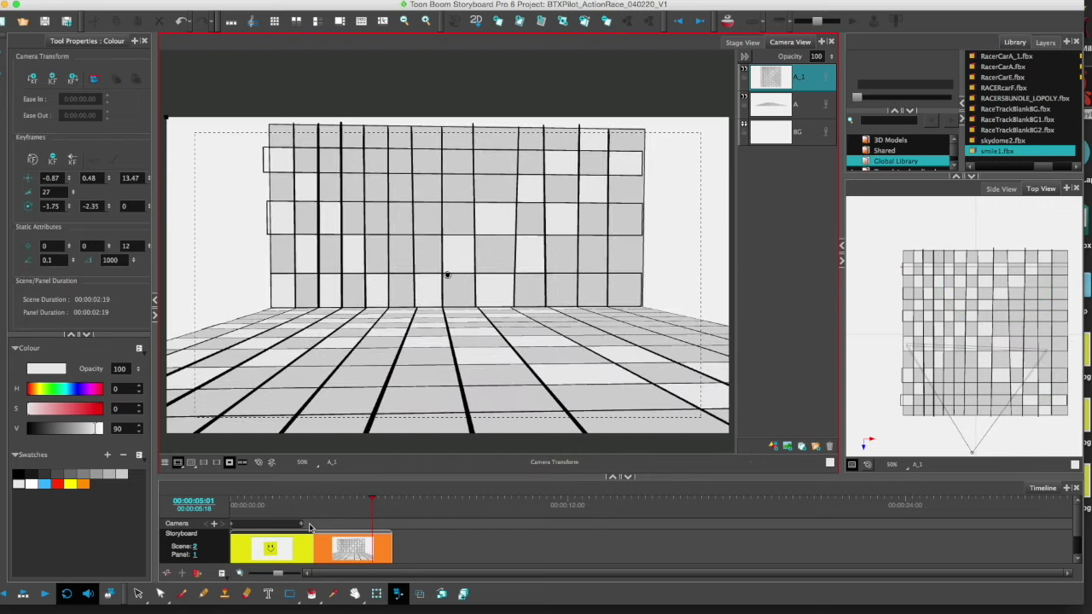
left_click(315, 524)
left_click(215, 524)
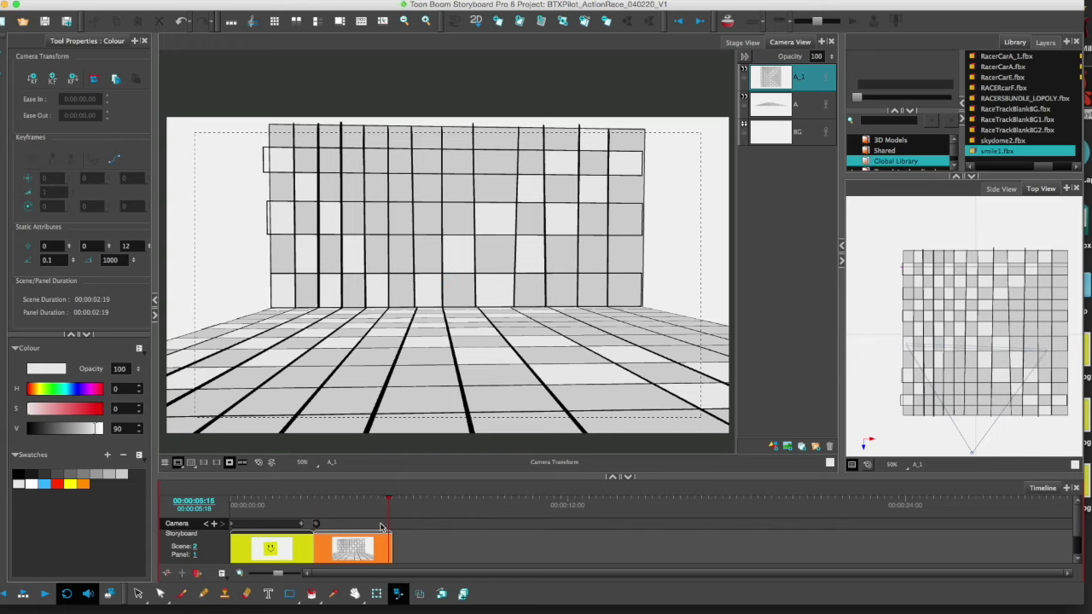
Step: Move the camera forward along the floor's right side and angle it toward the left to set the camera move's end position
left_click_drag(451, 276, 512, 271)
left_click_drag(1062, 382, 920, 335)
left_click_drag(1015, 382, 1031, 375)
Step: Scrub through the second scene and play back the storyboard to review the camera move across the floor and wall
left_click(317, 505)
left_click_drag(317, 505, 344, 505)
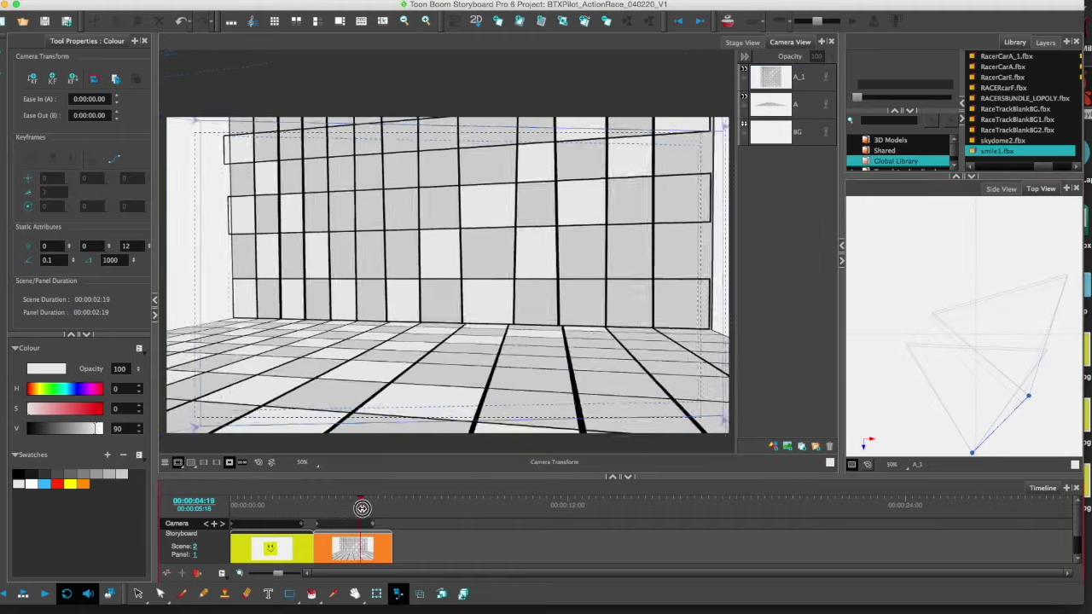
mouse_move(362, 508)
left_mouse_down()
mouse_move(378, 507)
mouse_move(317, 507)
mouse_move(355, 507)
left_mouse_up()
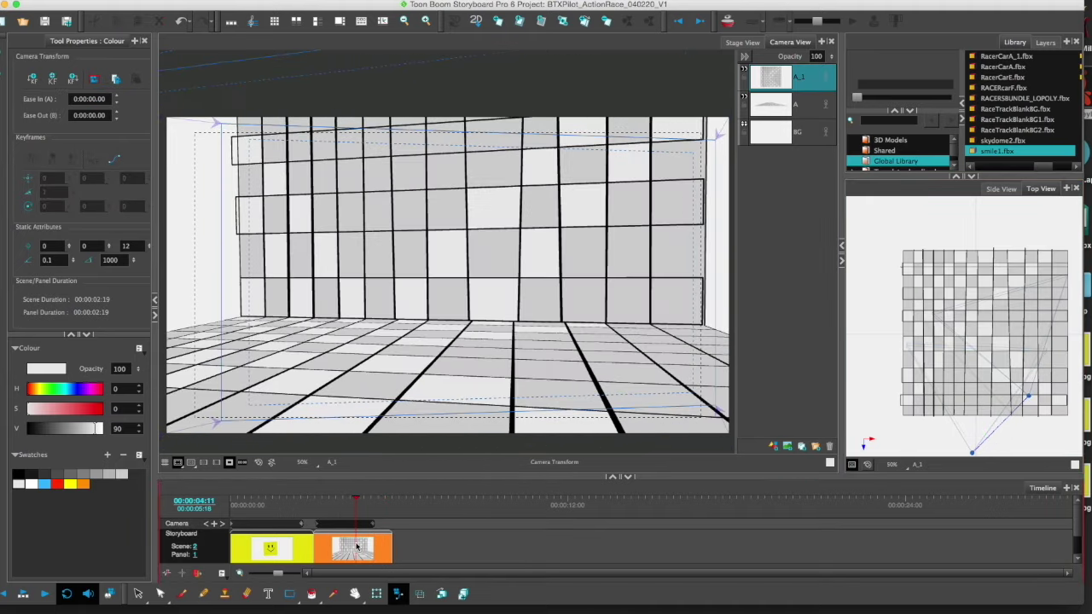
left_click(24, 594)
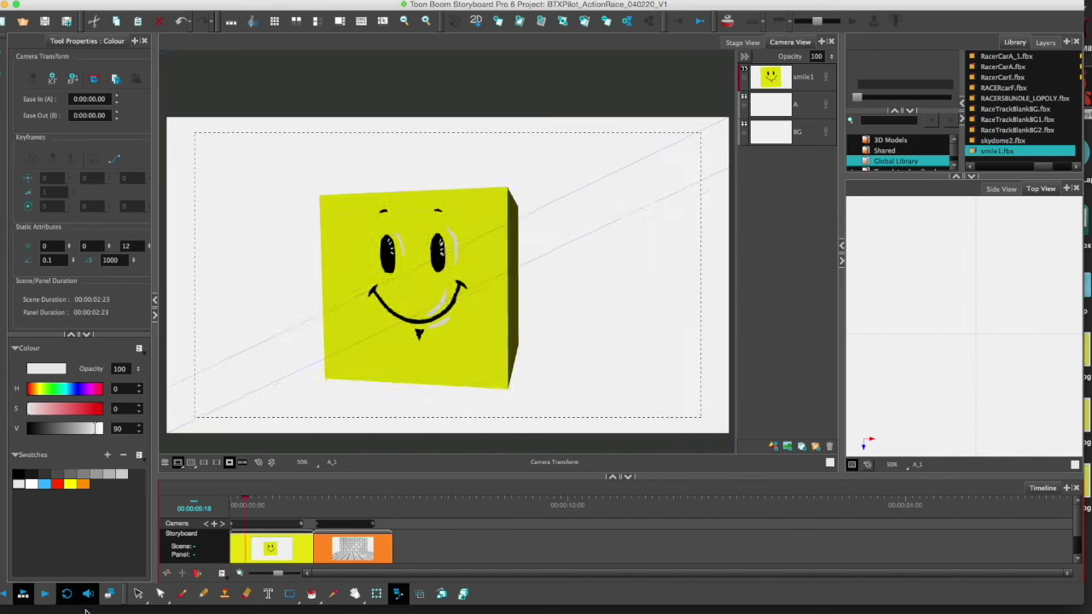